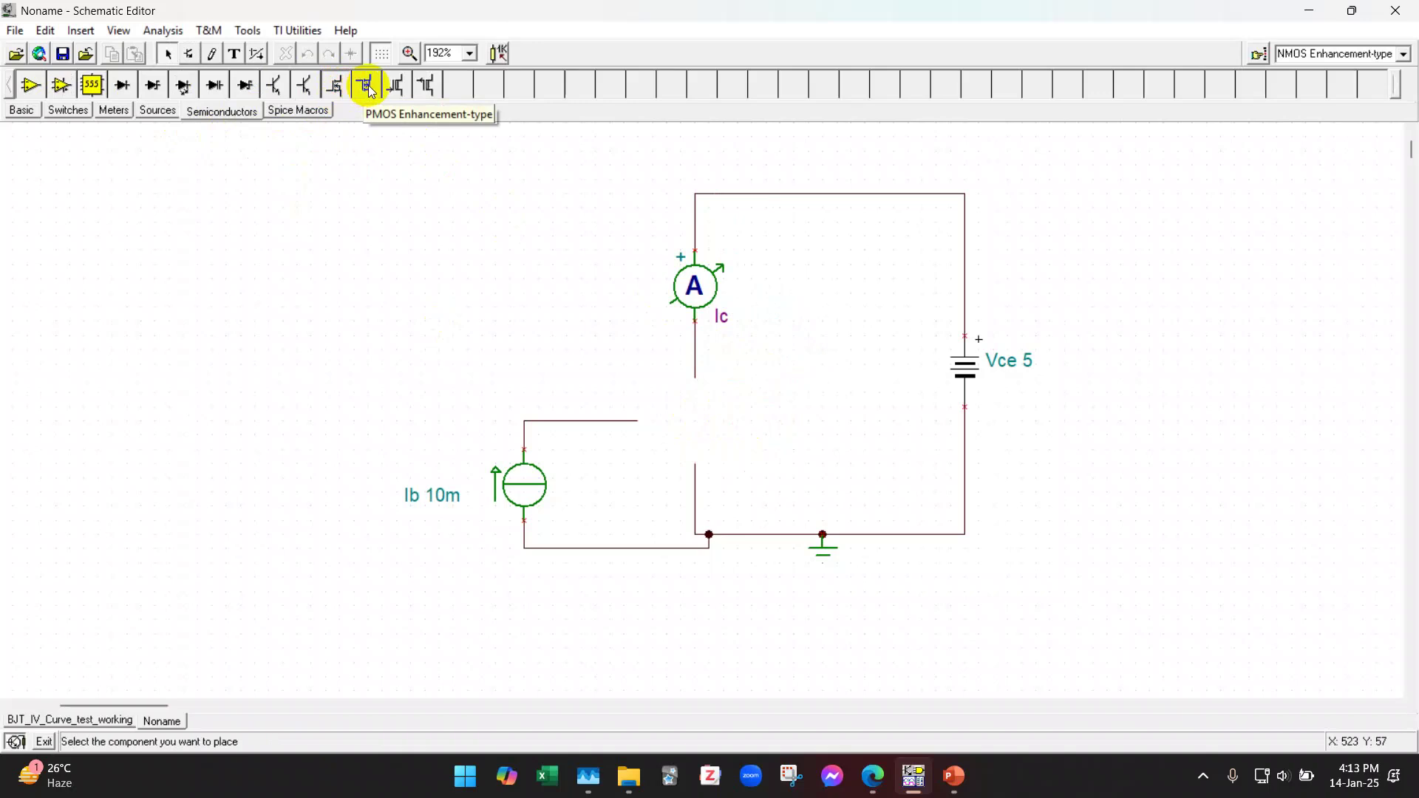
# Step: Place an enhancement-type NMOS transistor in the gap, aligning its drain and source with the ammeter and ground wires
pyautogui.click(332, 86)
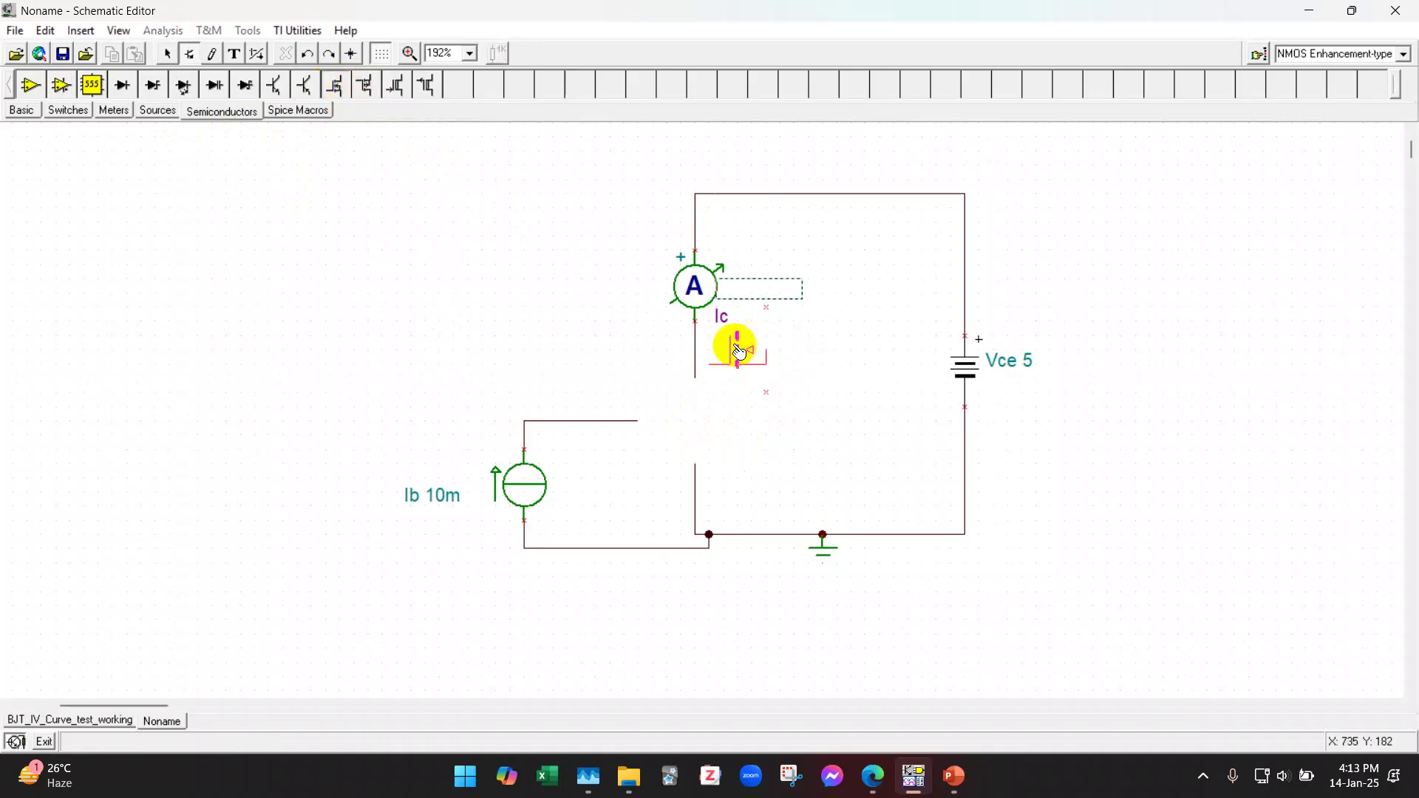
pyautogui.click(736, 407)
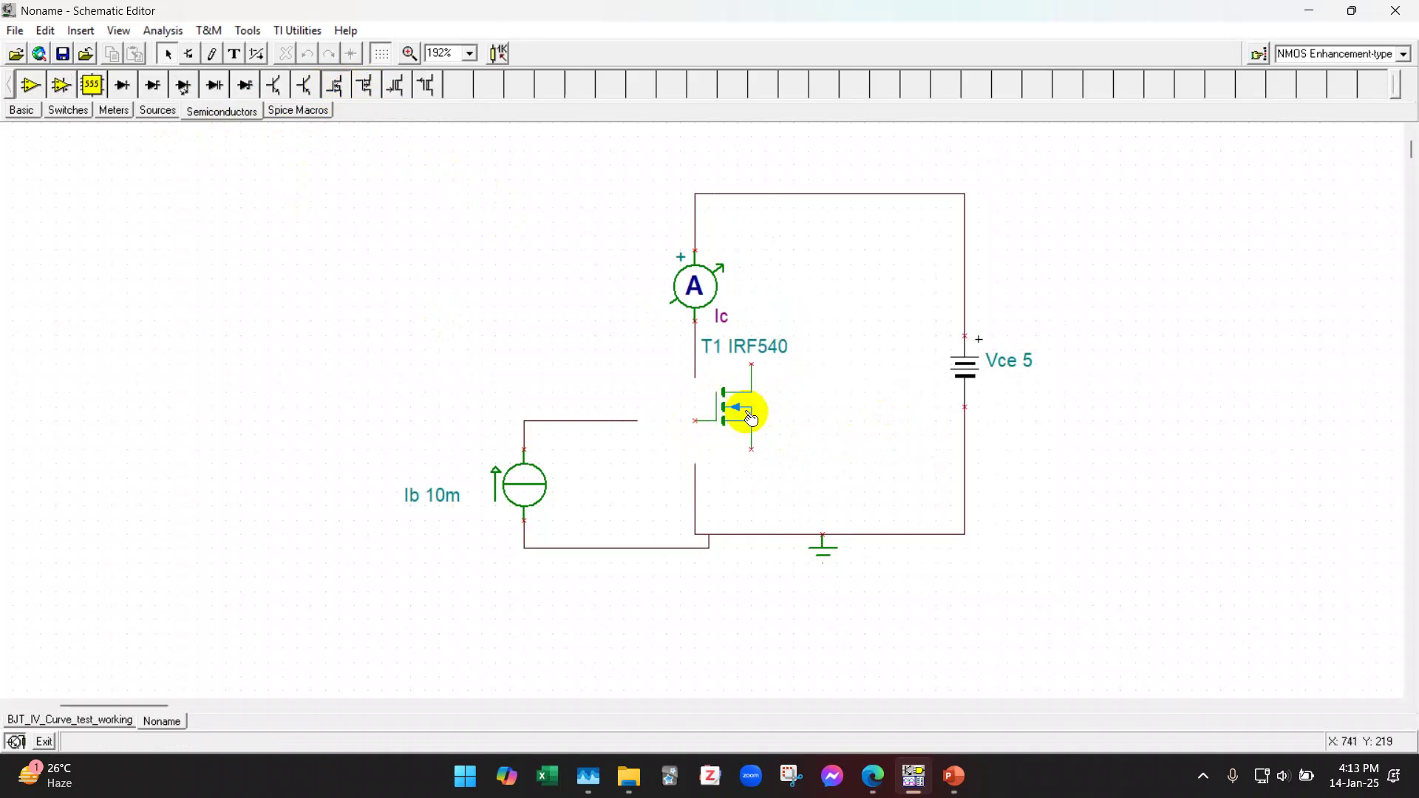
pyautogui.moveTo(732, 411)
pyautogui.mouseDown()
pyautogui.moveTo(758, 439)
pyautogui.moveTo(687, 421)
pyautogui.moveTo(696, 431)
pyautogui.mouseUp()
pyautogui.click(807, 427)
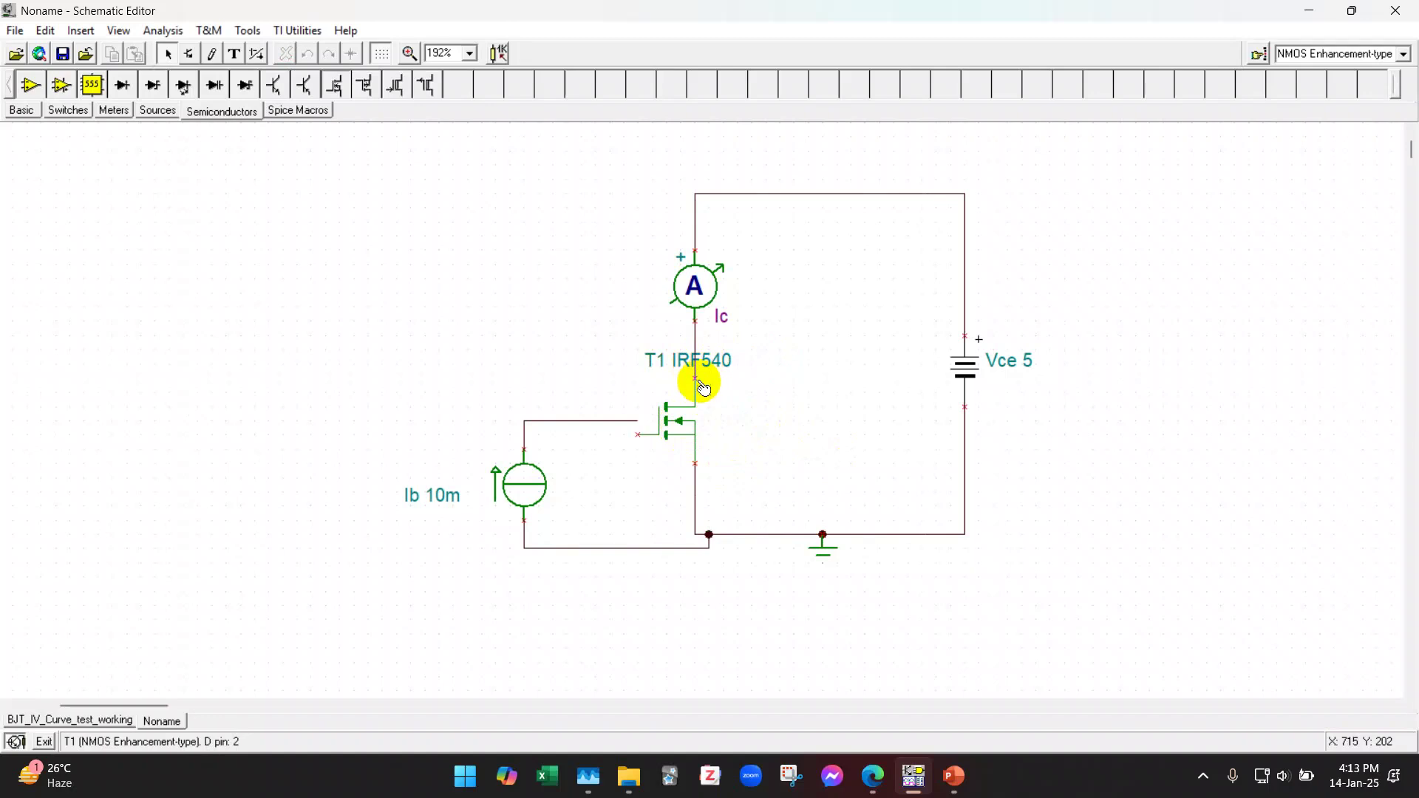
pyautogui.moveTo(684, 421); pyautogui.dragTo(739, 406)
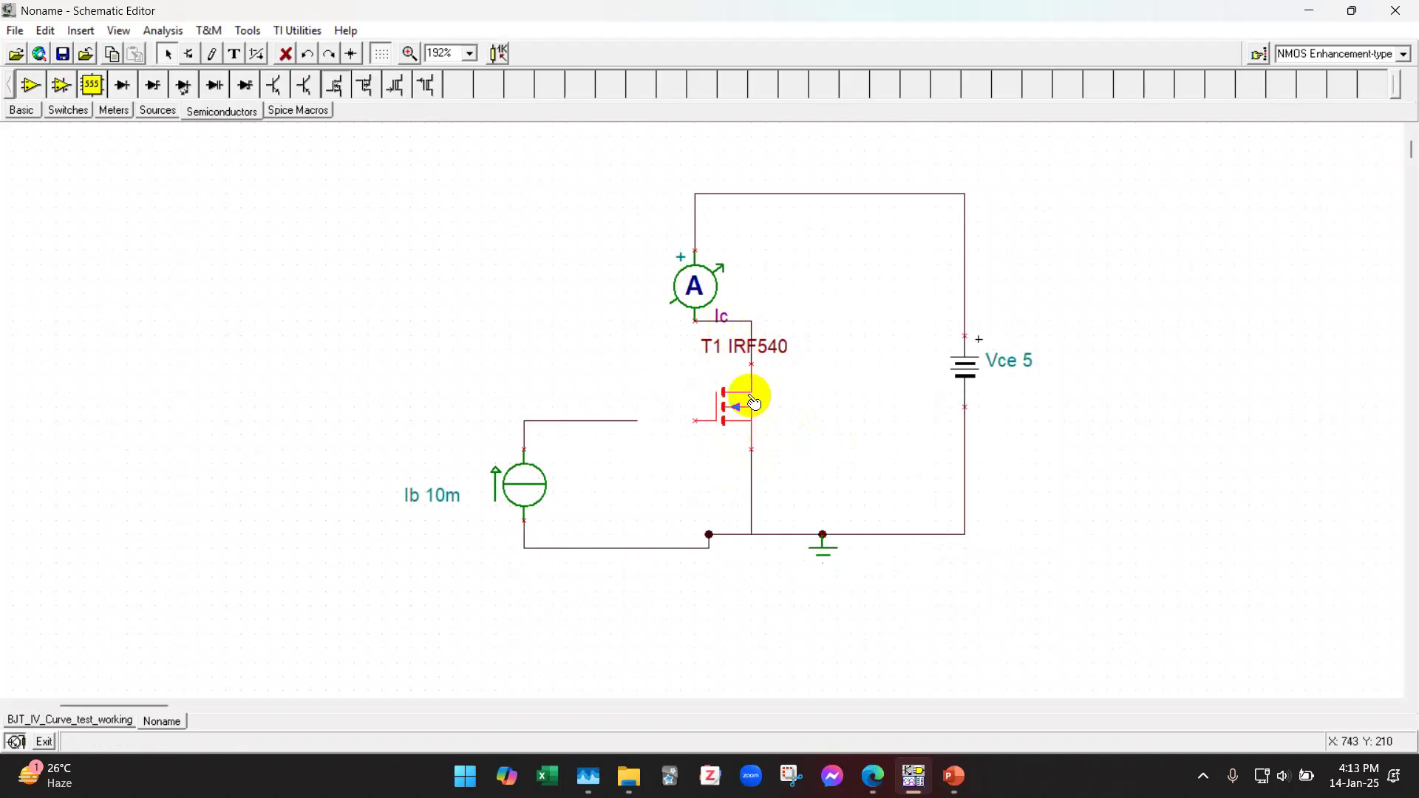
pyautogui.moveTo(752, 403); pyautogui.dragTo(790, 414)
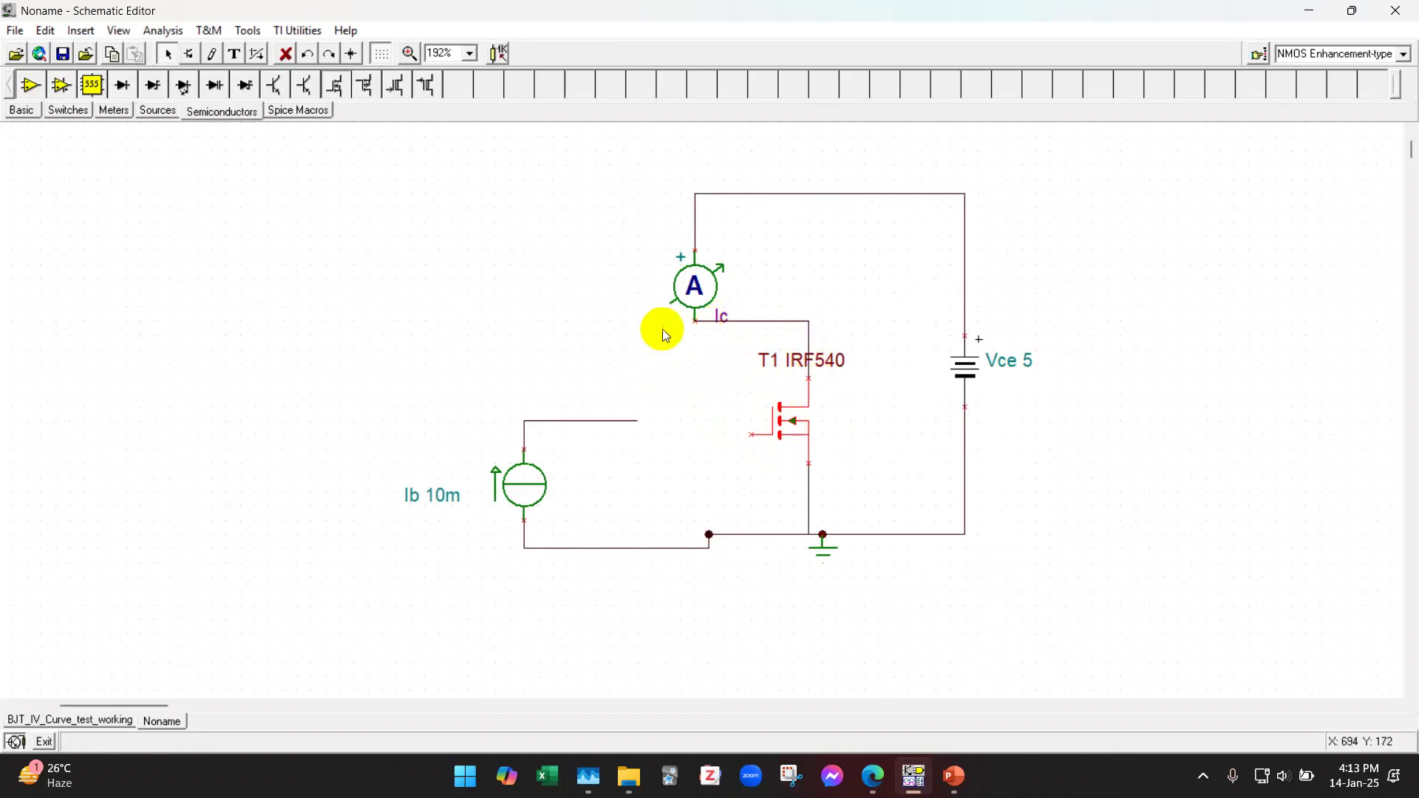
pyautogui.hotkey('ctrl', 'z')
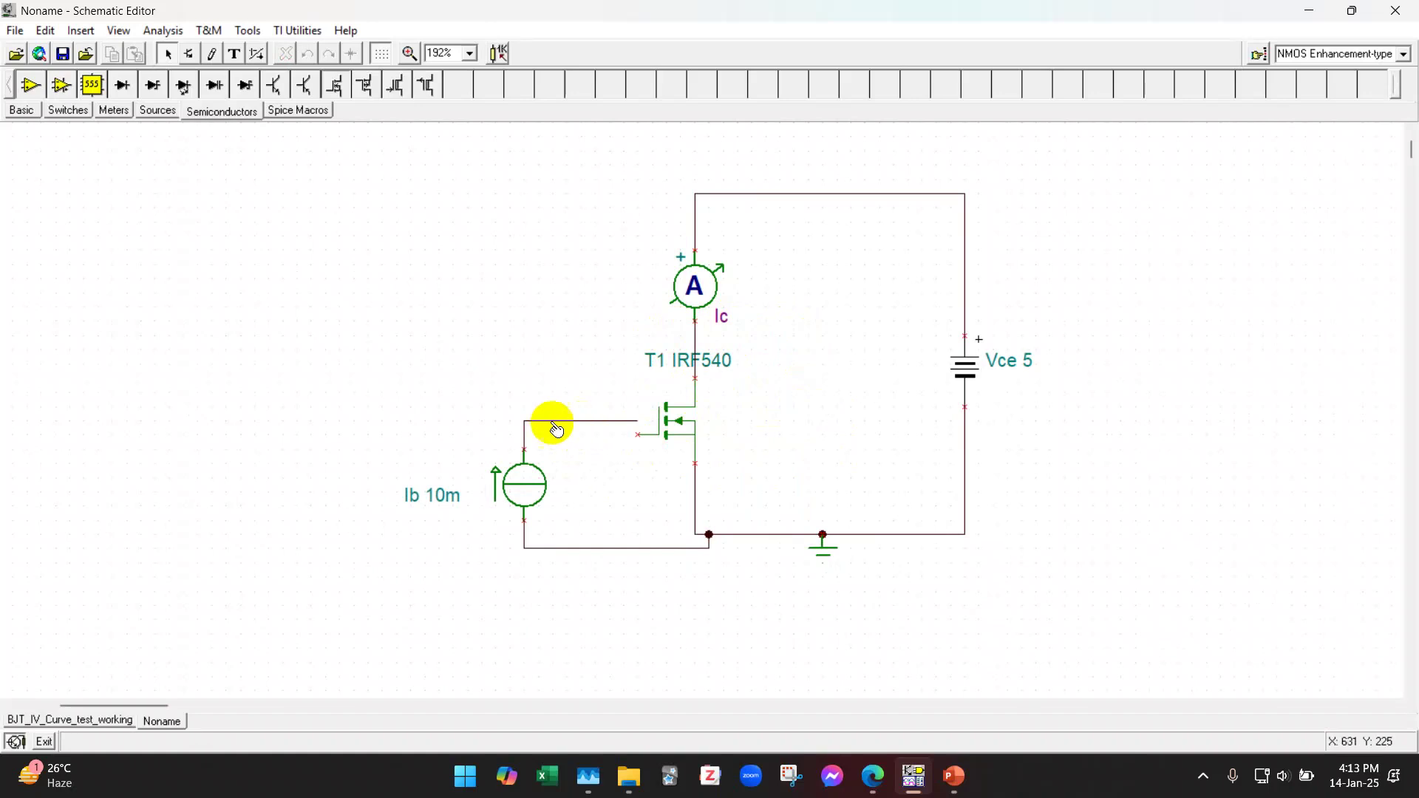
# Step: Delete the old wire leading toward the transistor's gate and the Ib current source
pyautogui.click(598, 426)
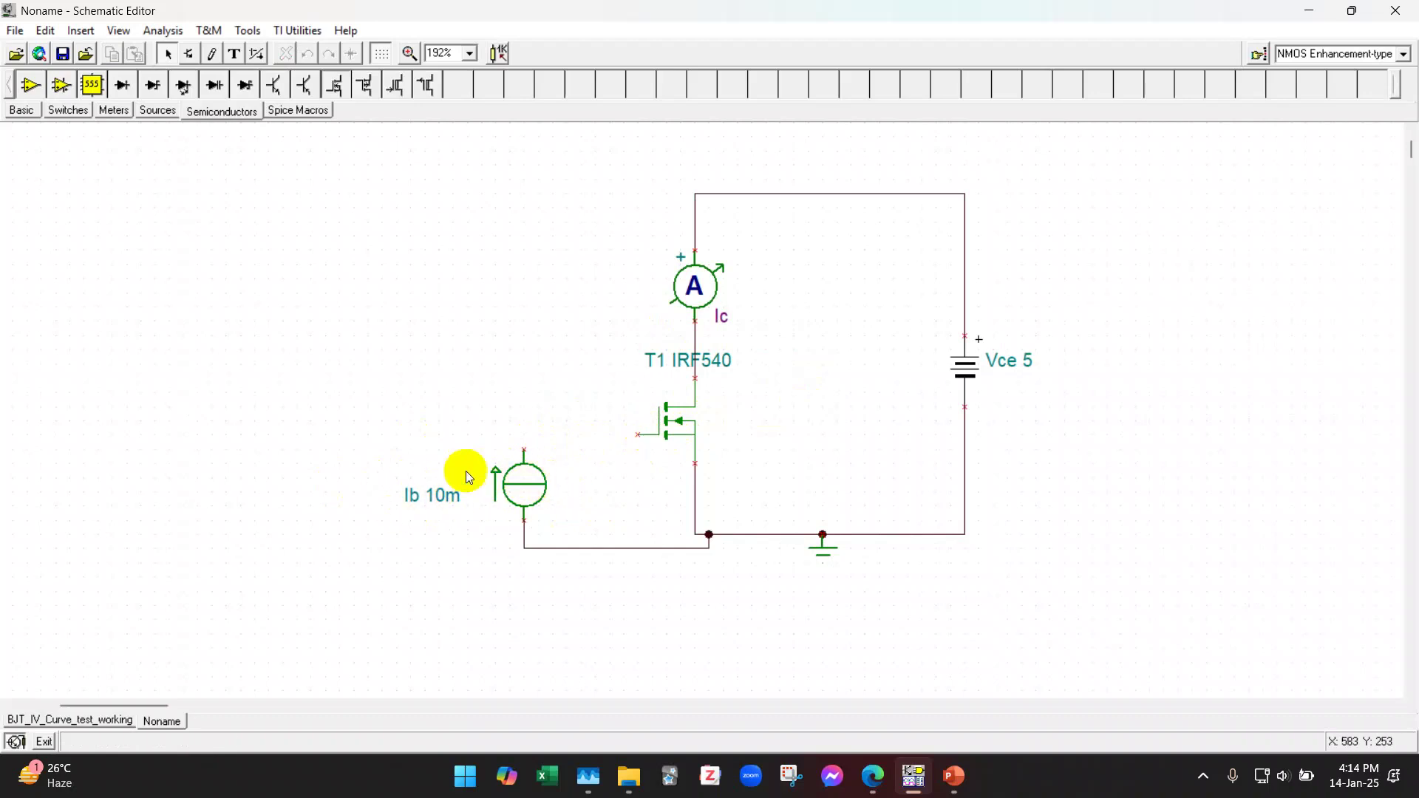
pyautogui.click(525, 481)
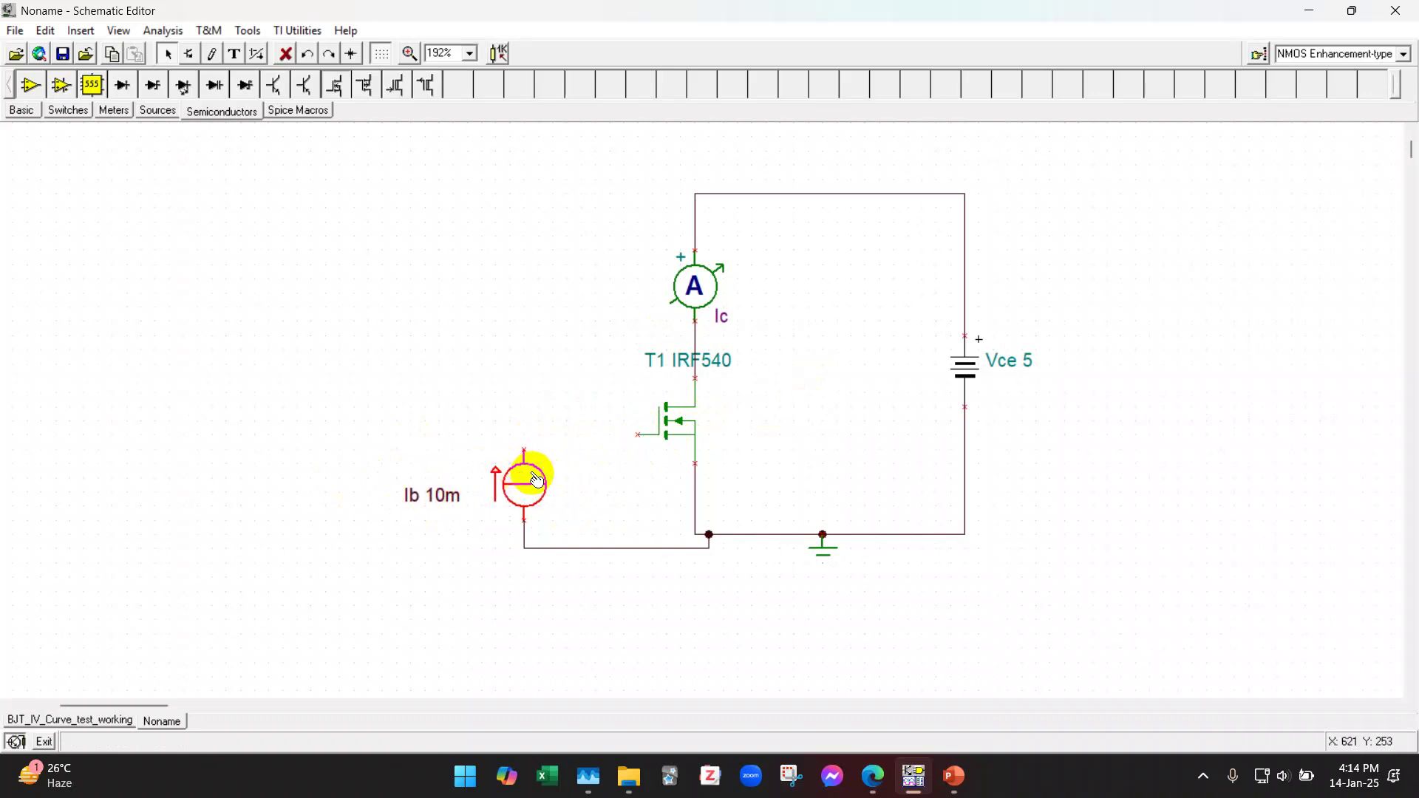
pyautogui.press('Delete')
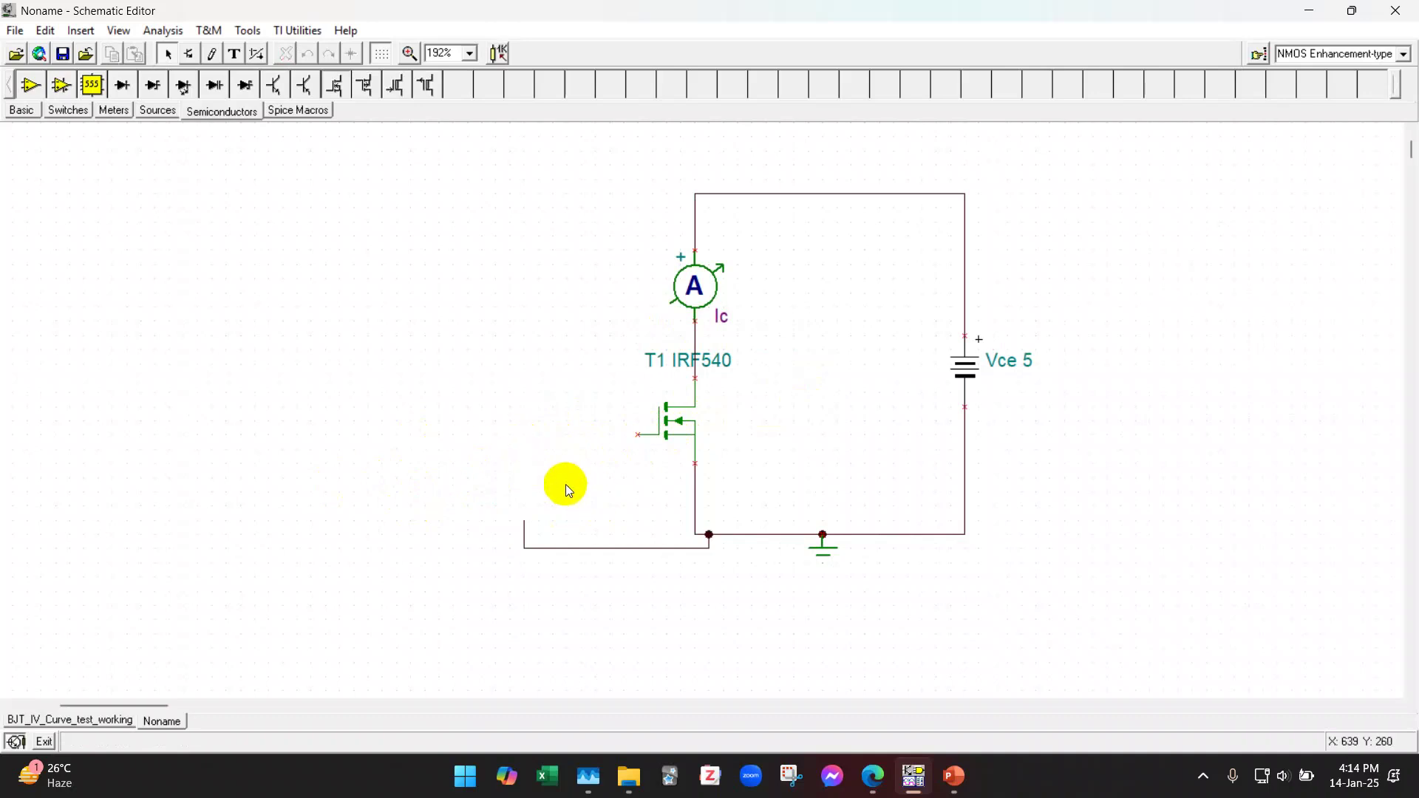
# Step: Place a battery where the current source was and wire its positive terminal to the transistor's gate
pyautogui.click(157, 110)
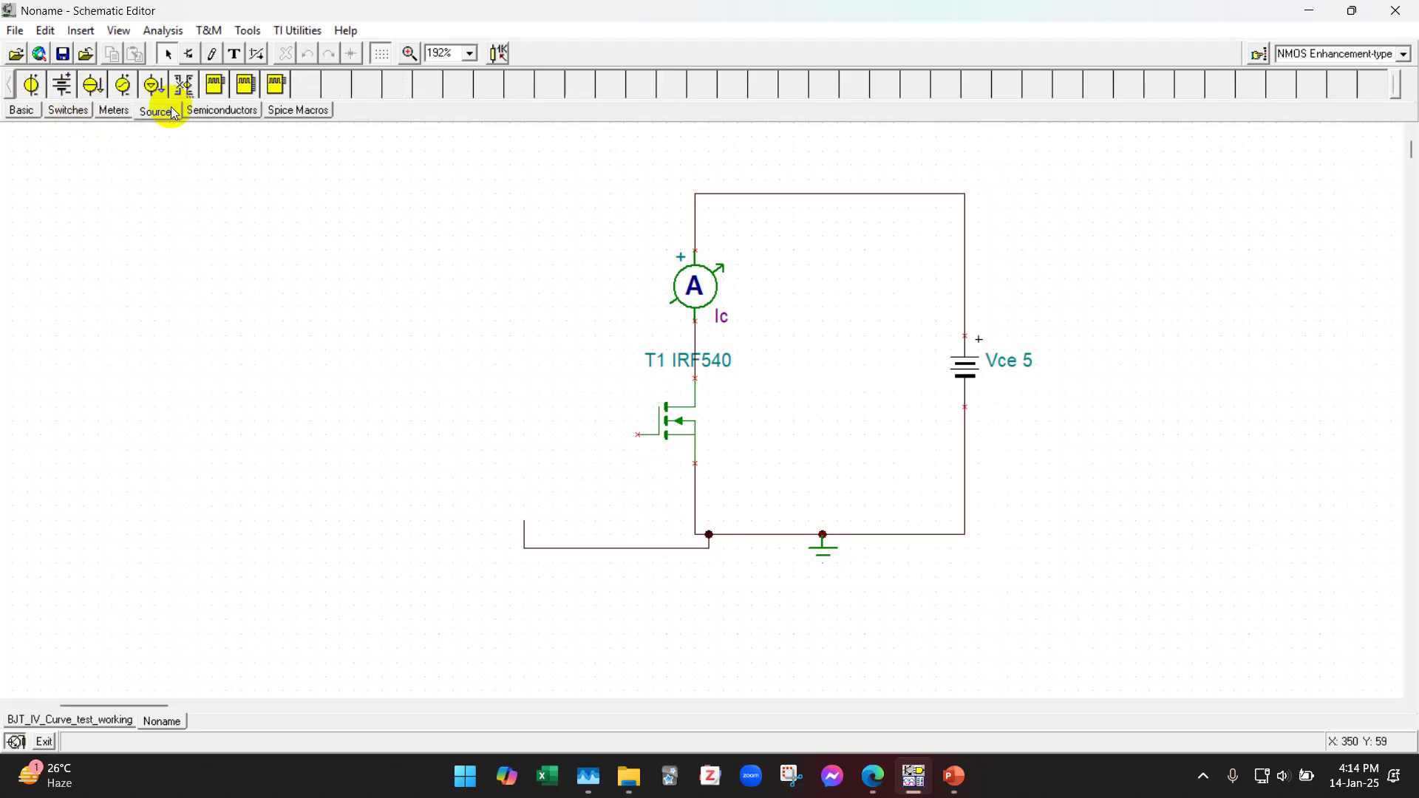
pyautogui.click(62, 87)
pyautogui.click(538, 450)
pyautogui.click(507, 358)
pyautogui.moveTo(529, 446); pyautogui.dragTo(637, 434)
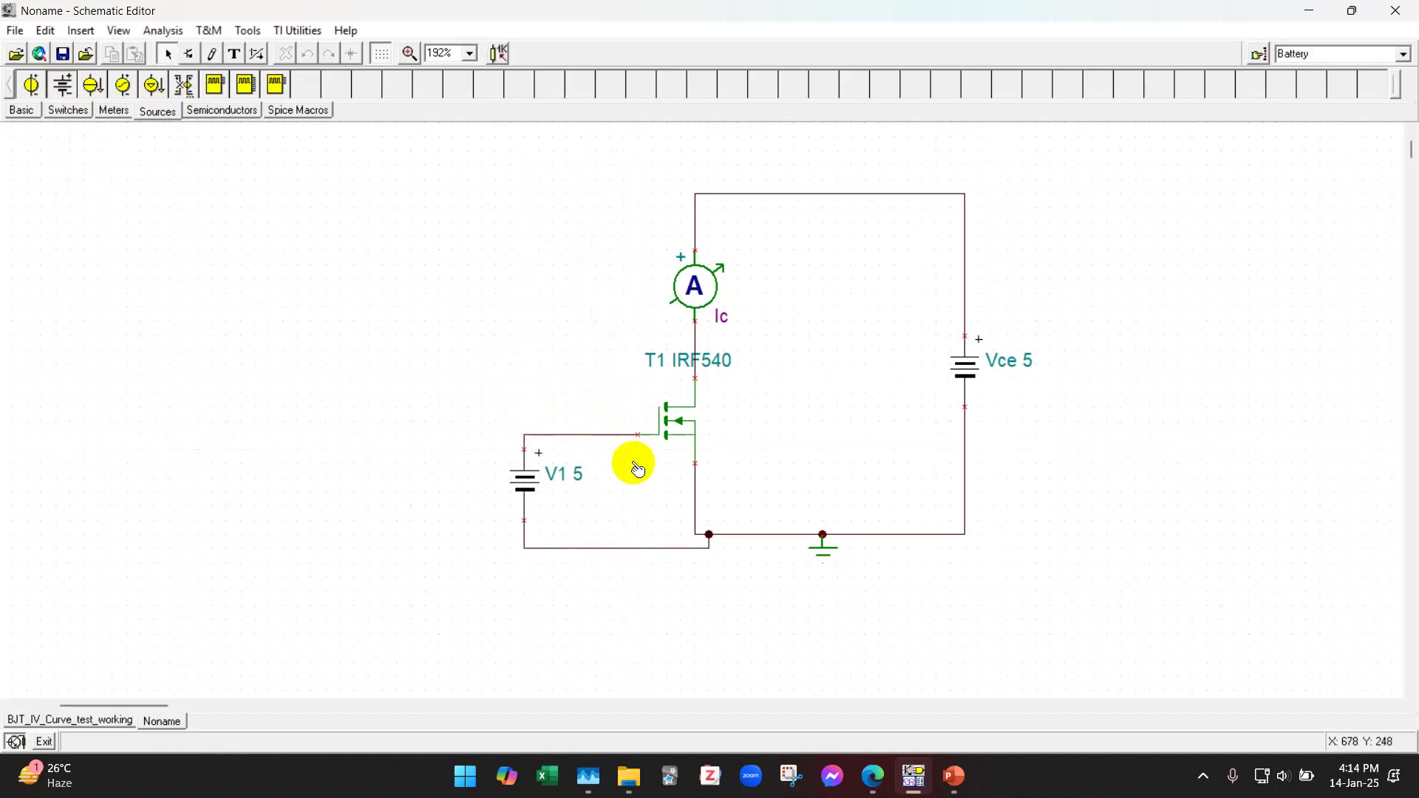
# Step: Label the gate battery VGS
pyautogui.doubleClick(561, 473)
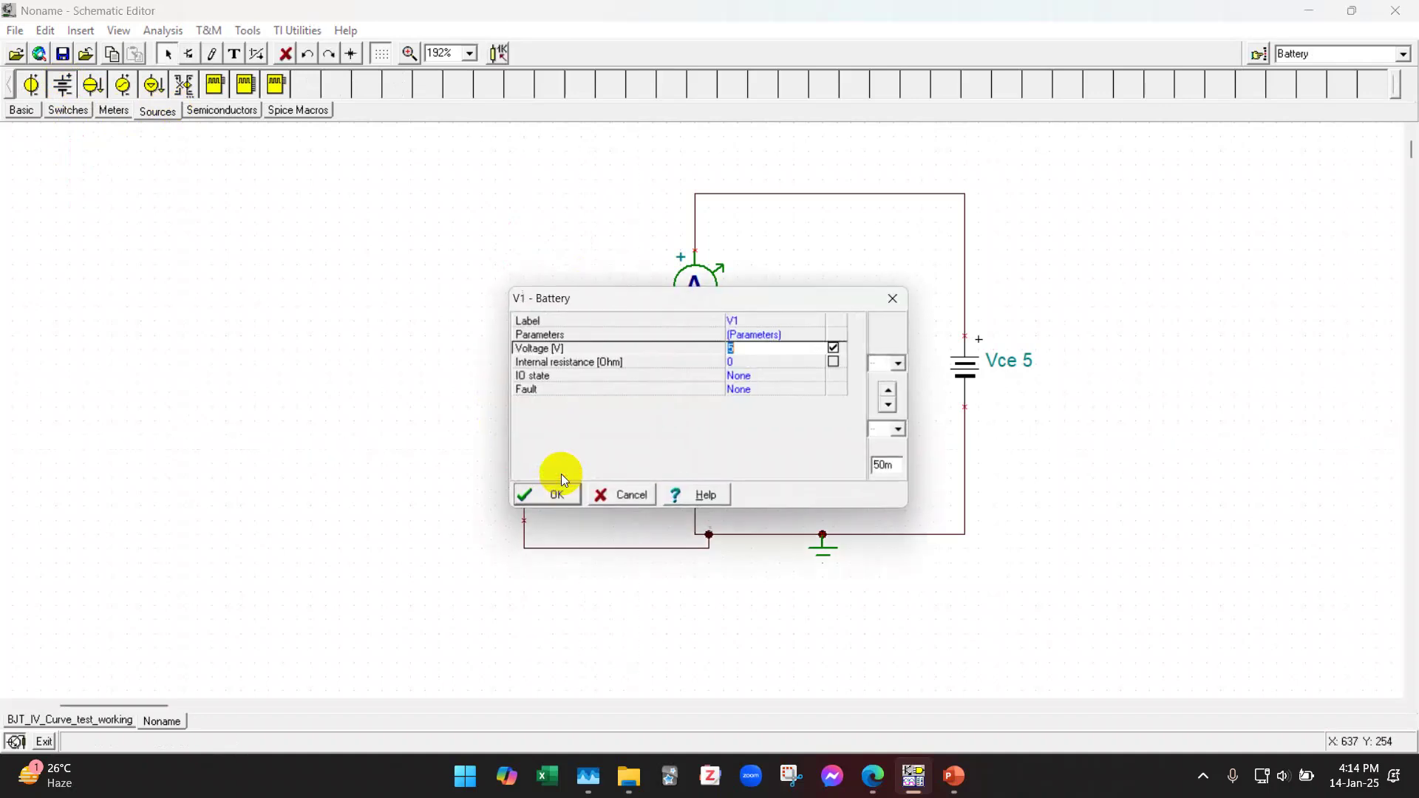
pyautogui.click(756, 320)
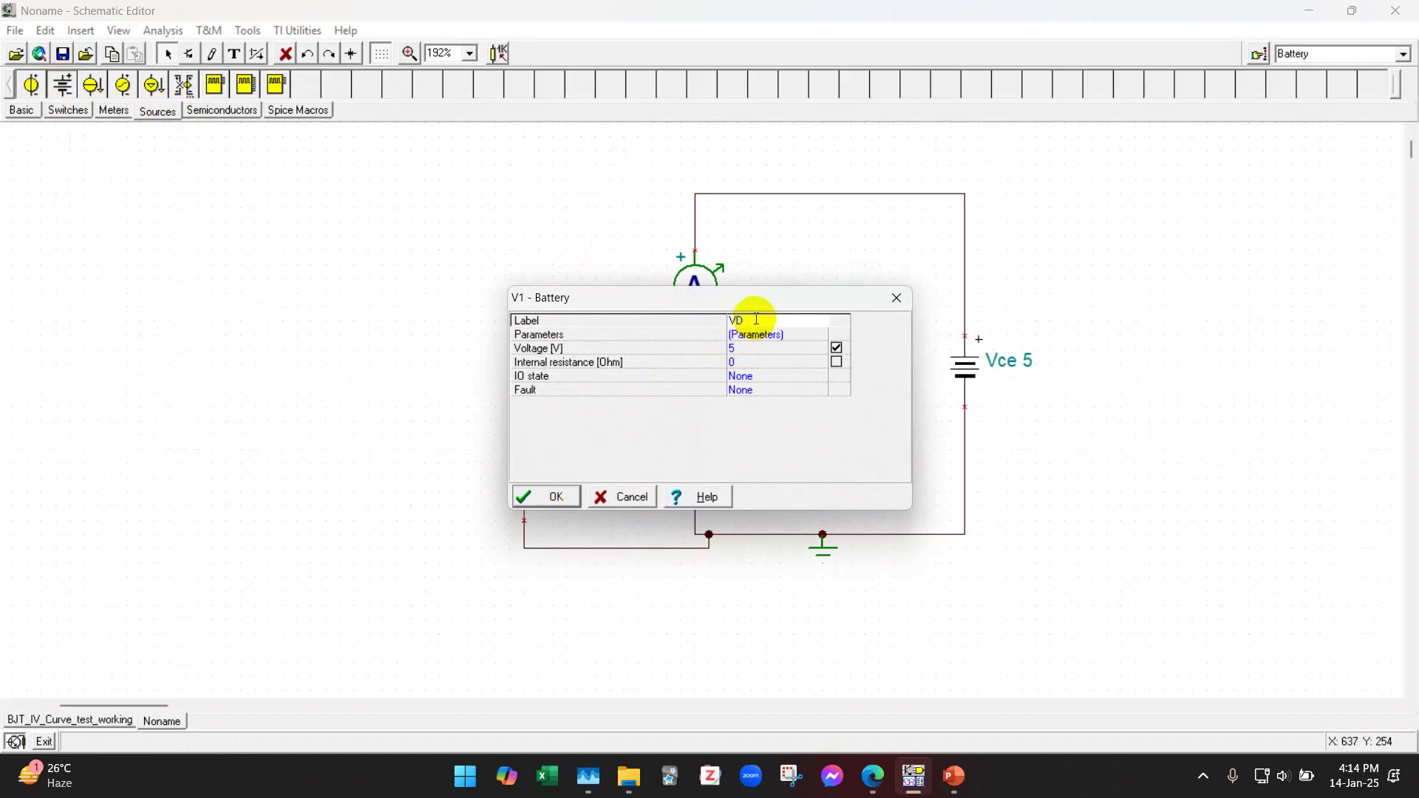
pyautogui.write('VGS')
pyautogui.press('Return')
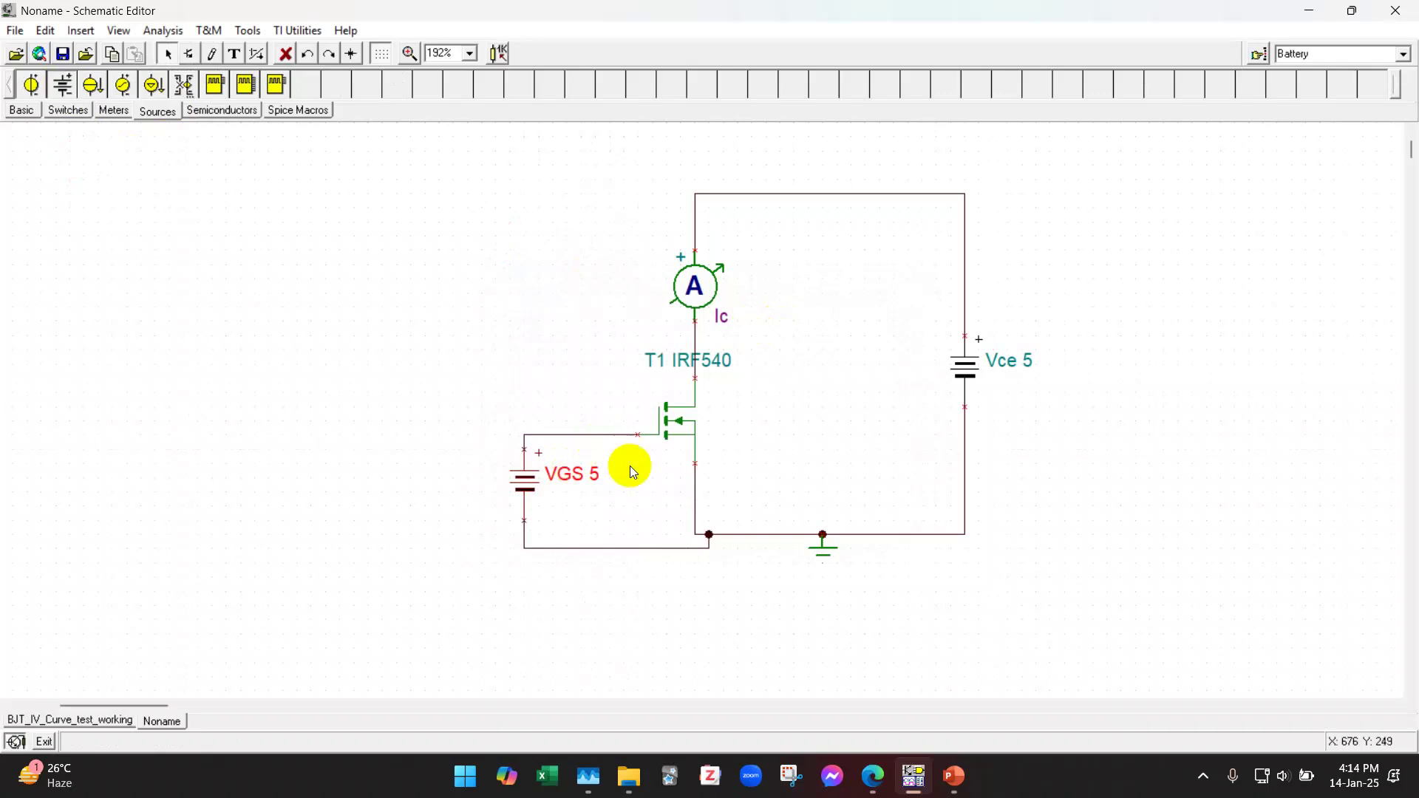
pyautogui.click(706, 538)
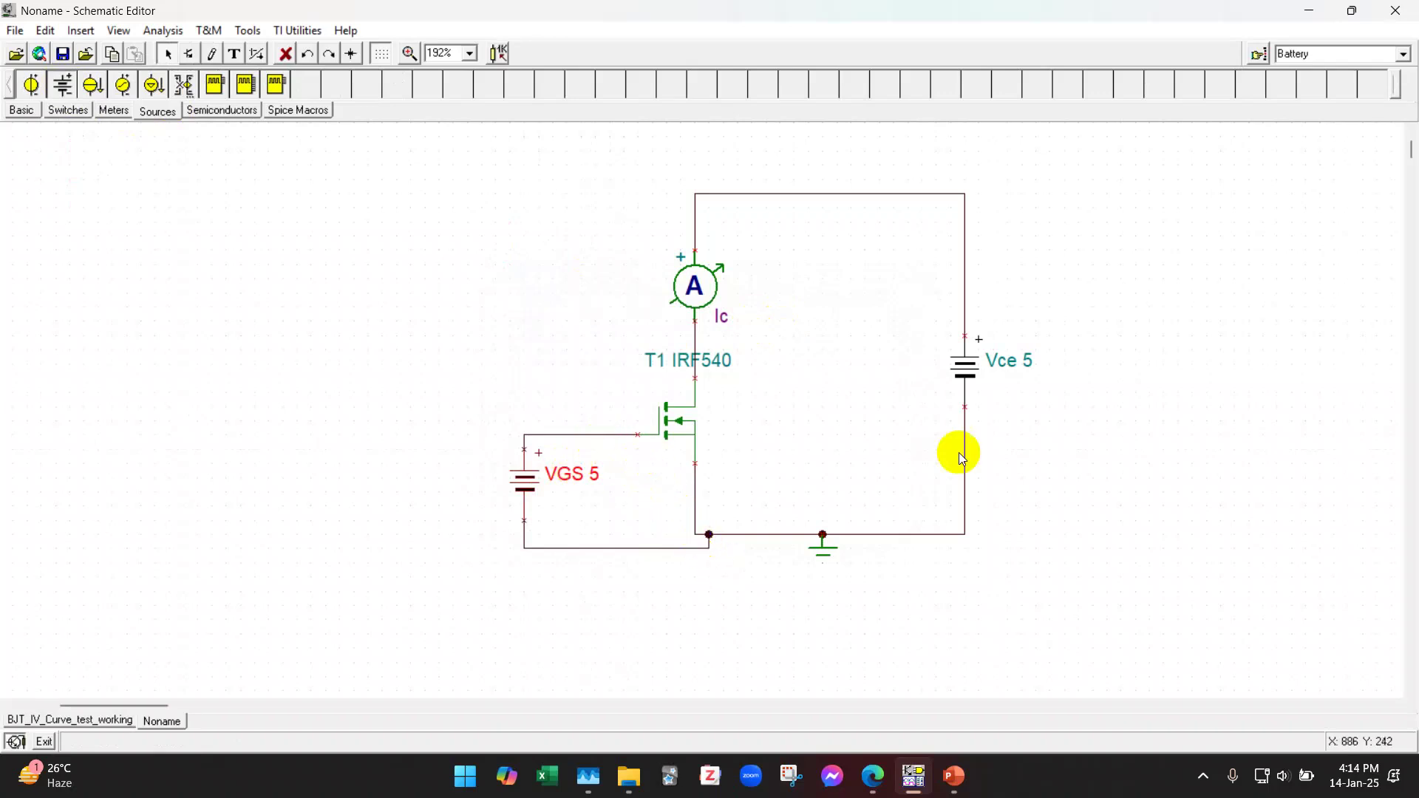
# Step: Change the label of the Vce battery to VDS
pyautogui.click(974, 369)
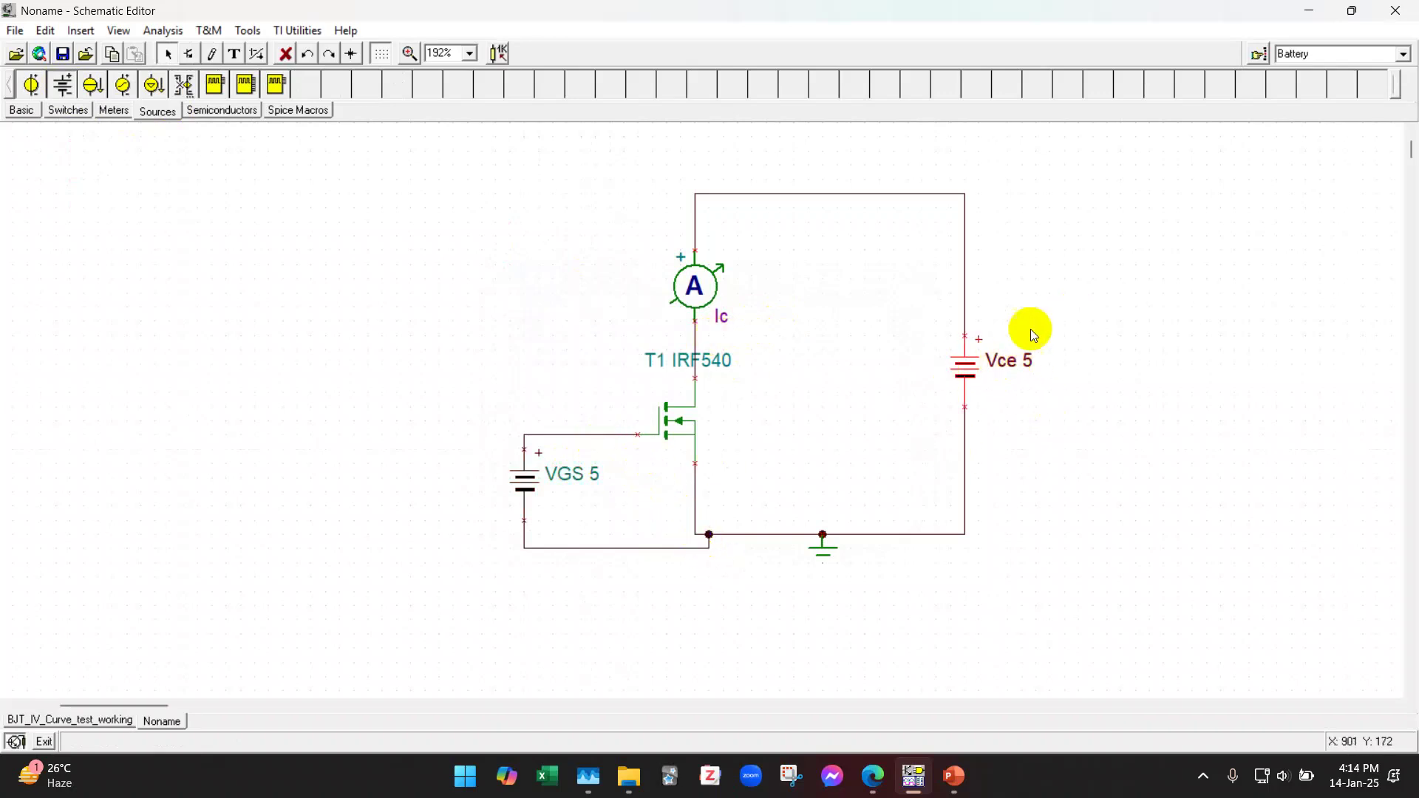
pyautogui.doubleClick(1009, 360)
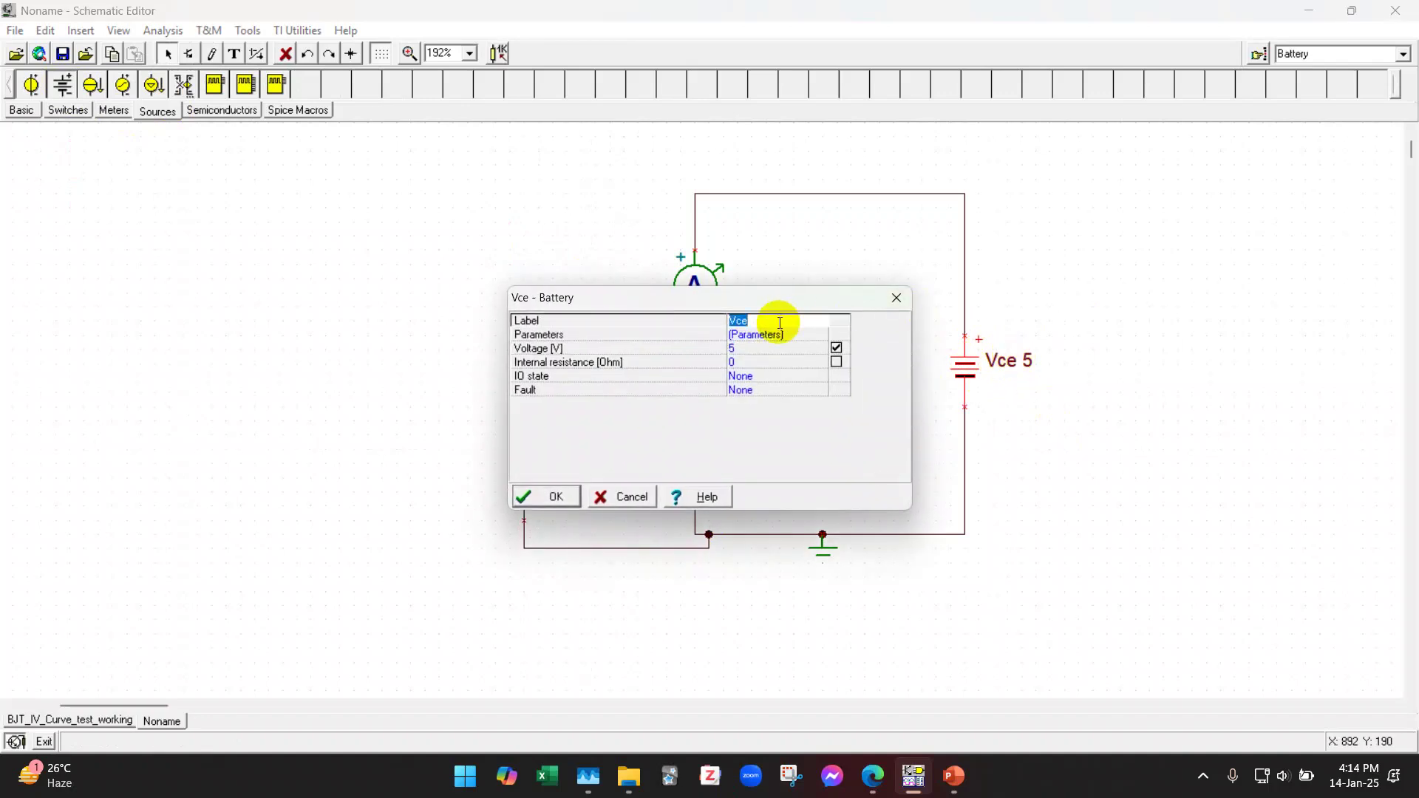
pyautogui.click(555, 498)
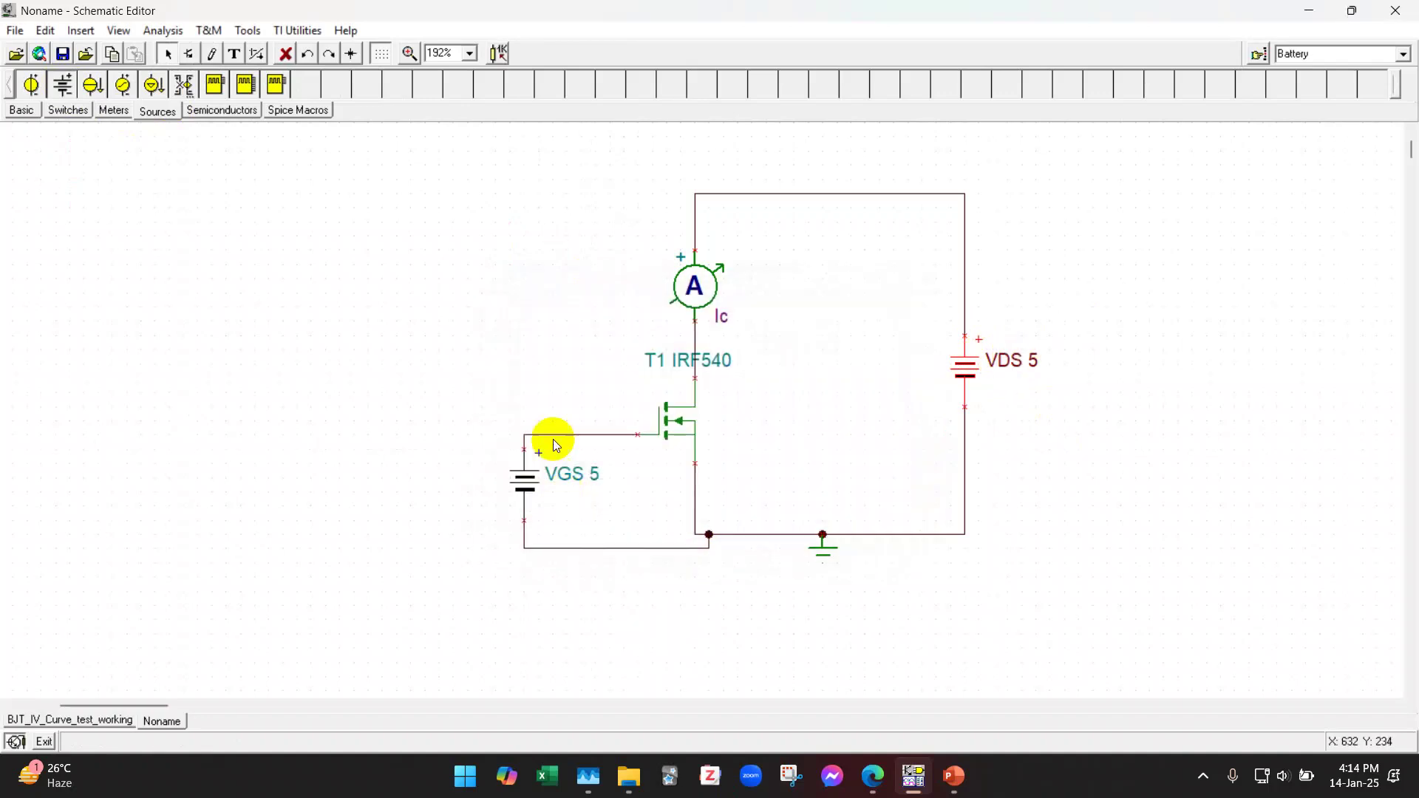
# Step: Rename the ammeter to ID and move the T1 IRF540 label to the right side of the transistor
pyautogui.doubleClick(724, 316)
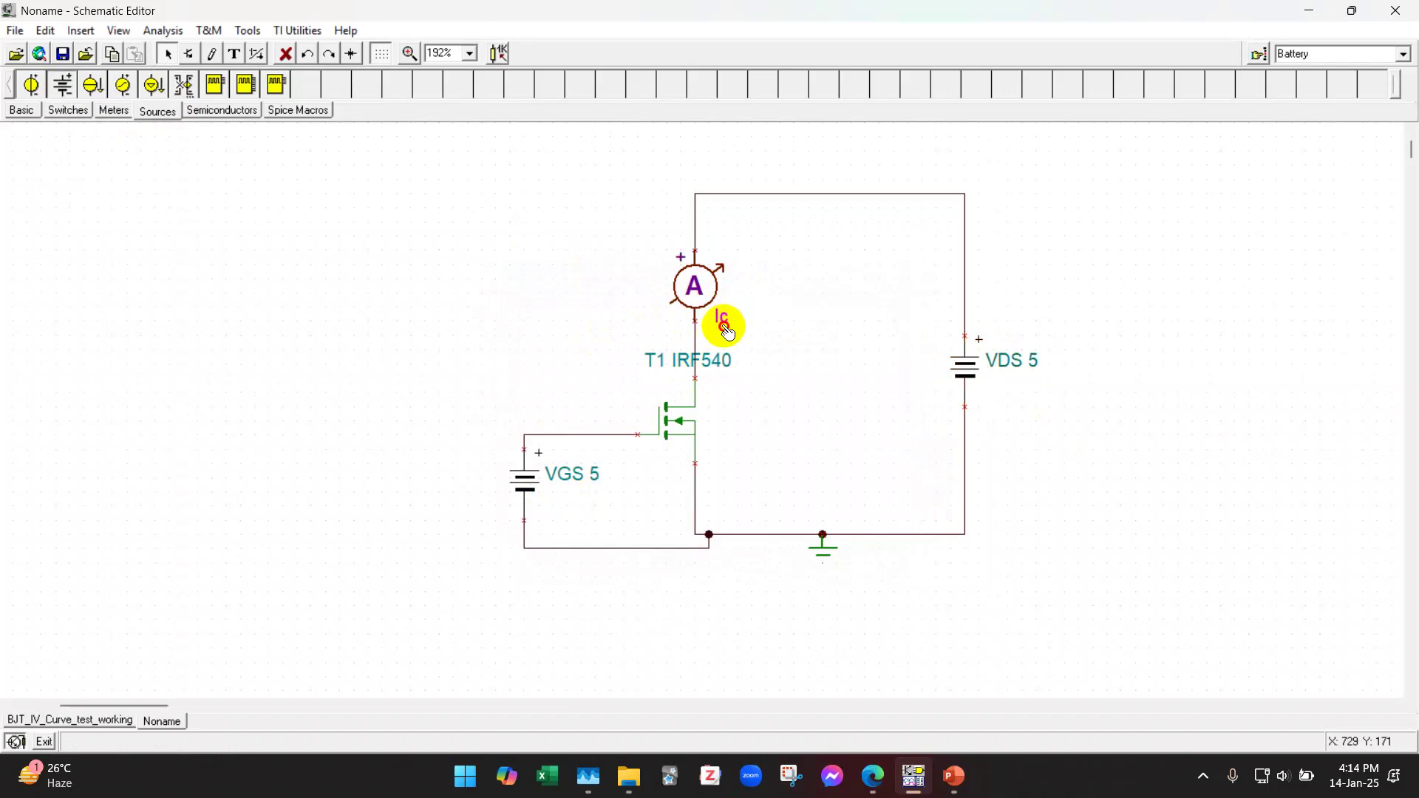
pyautogui.click(745, 318)
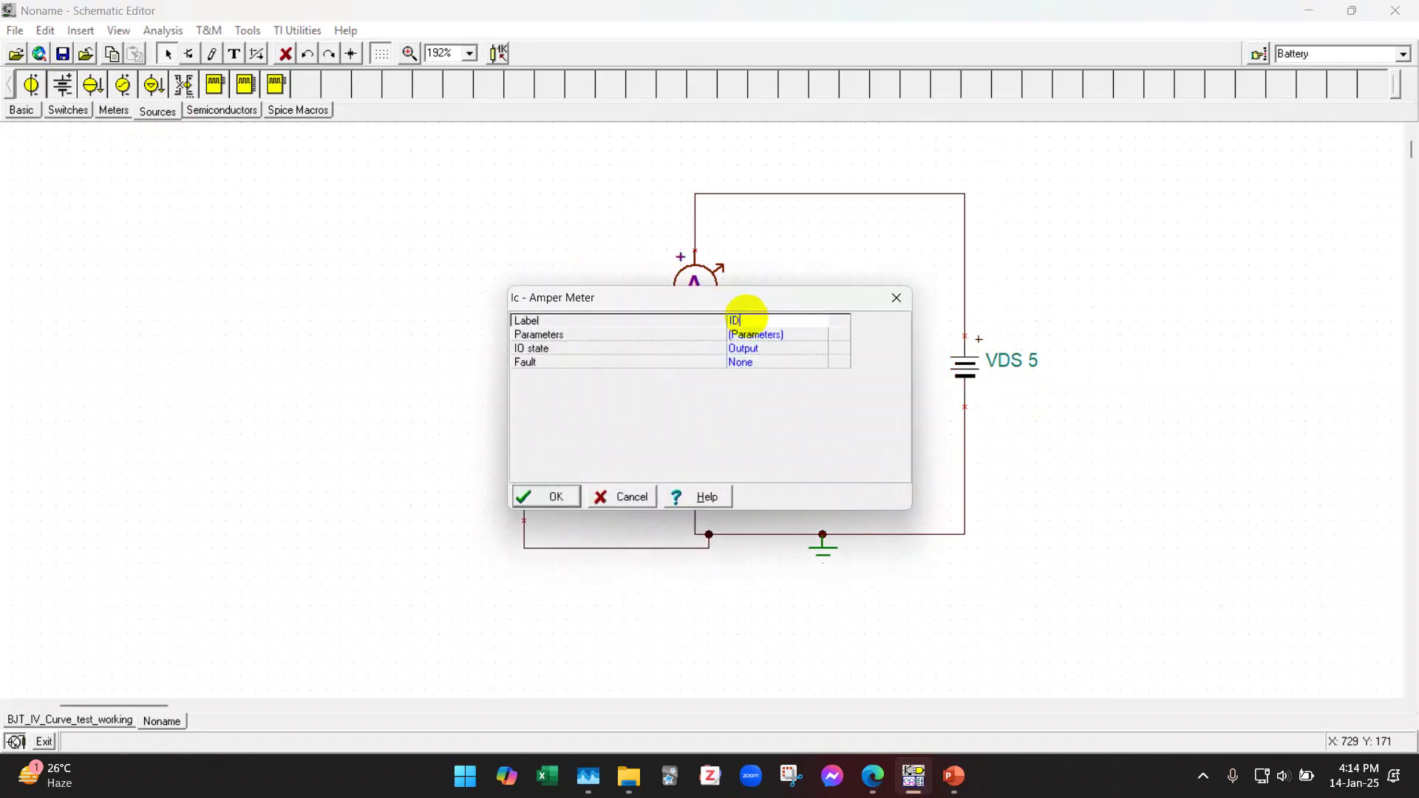
pyautogui.press('Return')
pyautogui.click(797, 330)
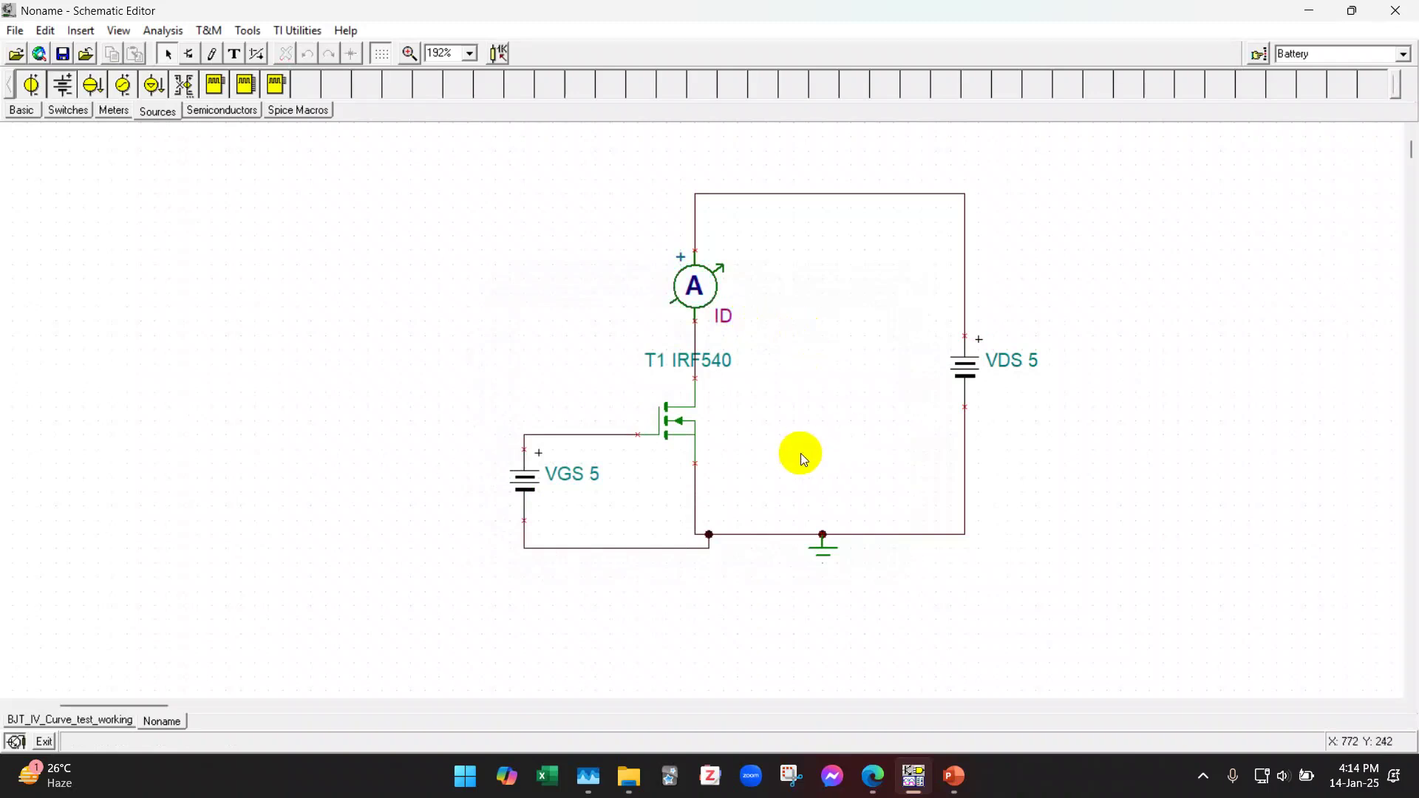
pyautogui.moveTo(712, 368); pyautogui.dragTo(795, 420)
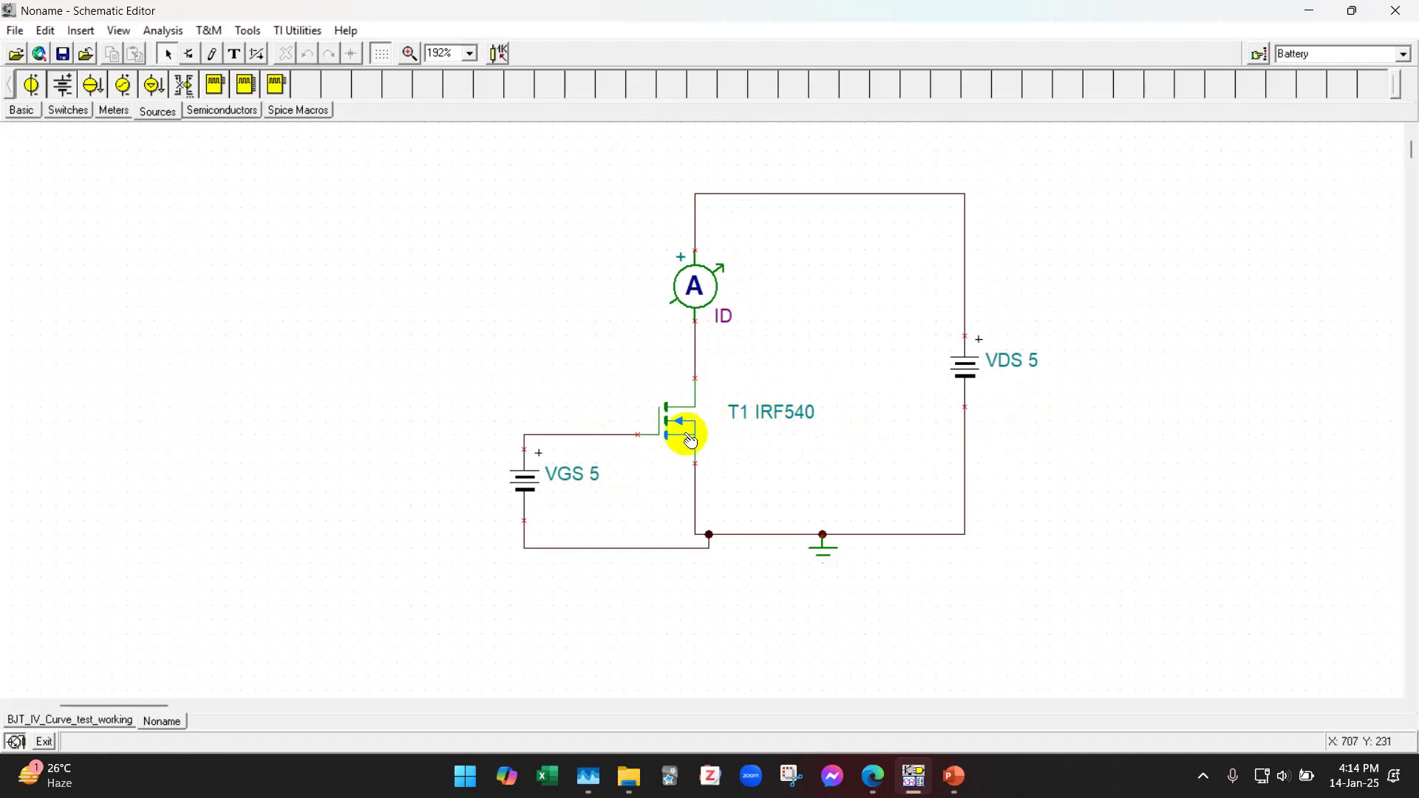
# Step: Switch to the FET (Part II) PowerPoint presentation, examine the MOSFET I-V characteristics slide, and return to the TINA schematic
pyautogui.moveTo(953, 776)
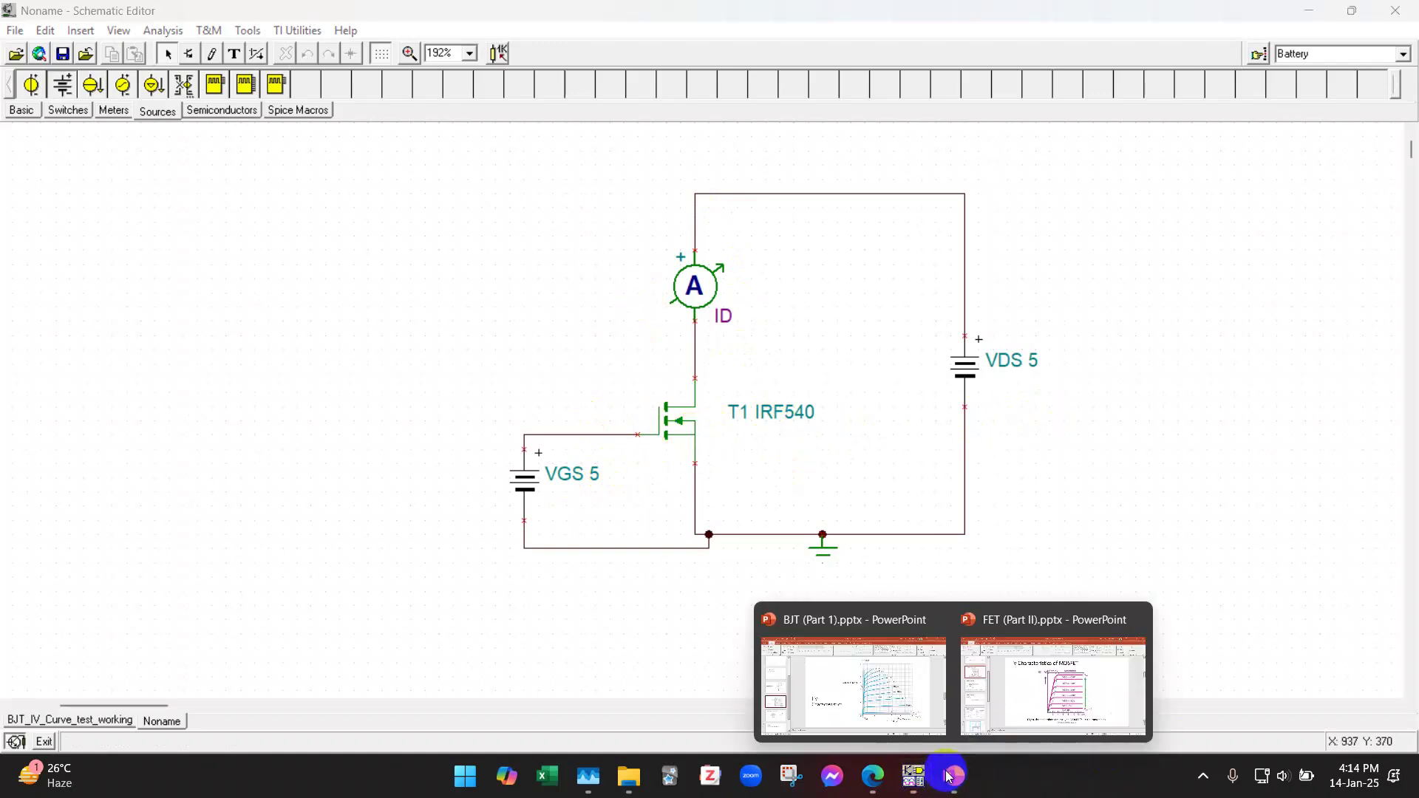
pyautogui.click(1049, 681)
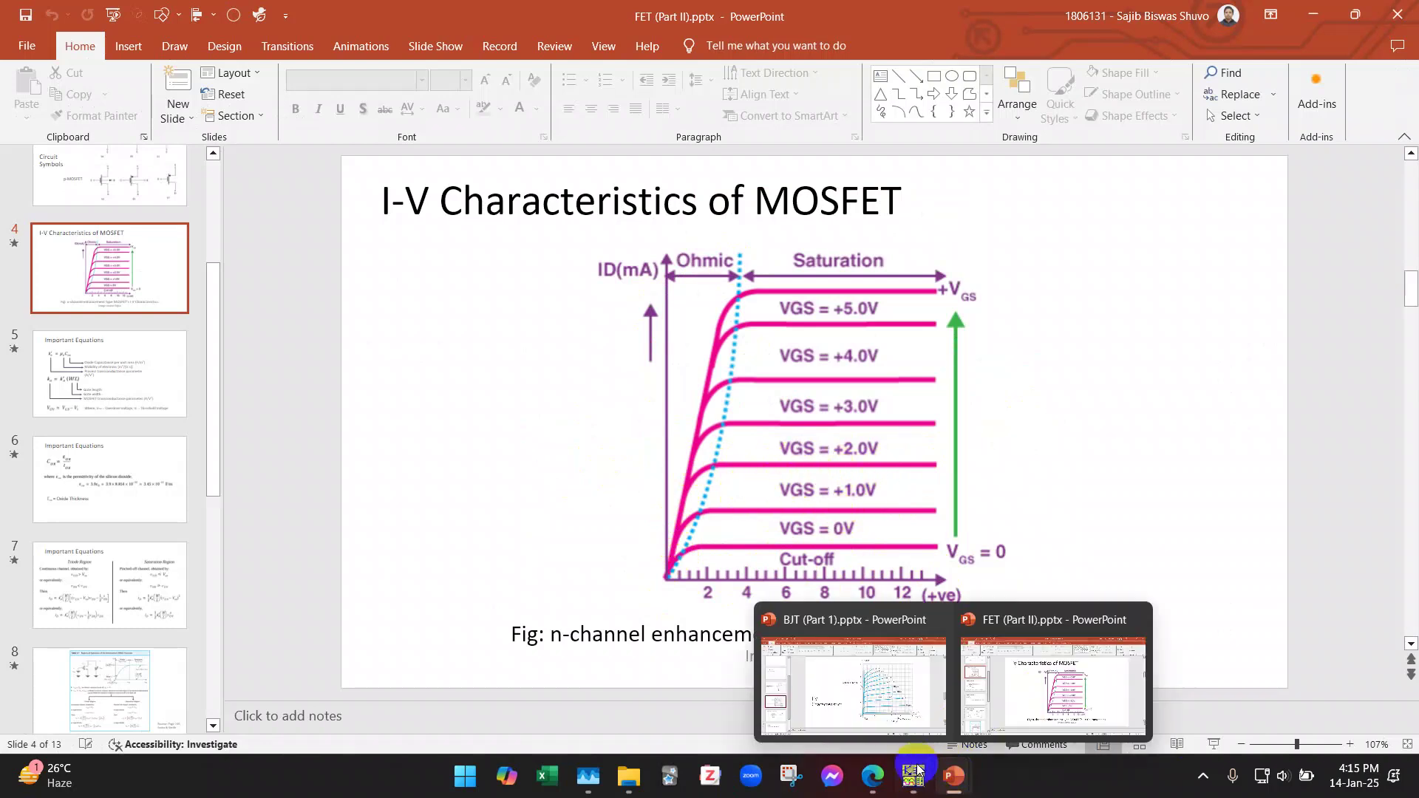
pyautogui.moveTo(917, 774)
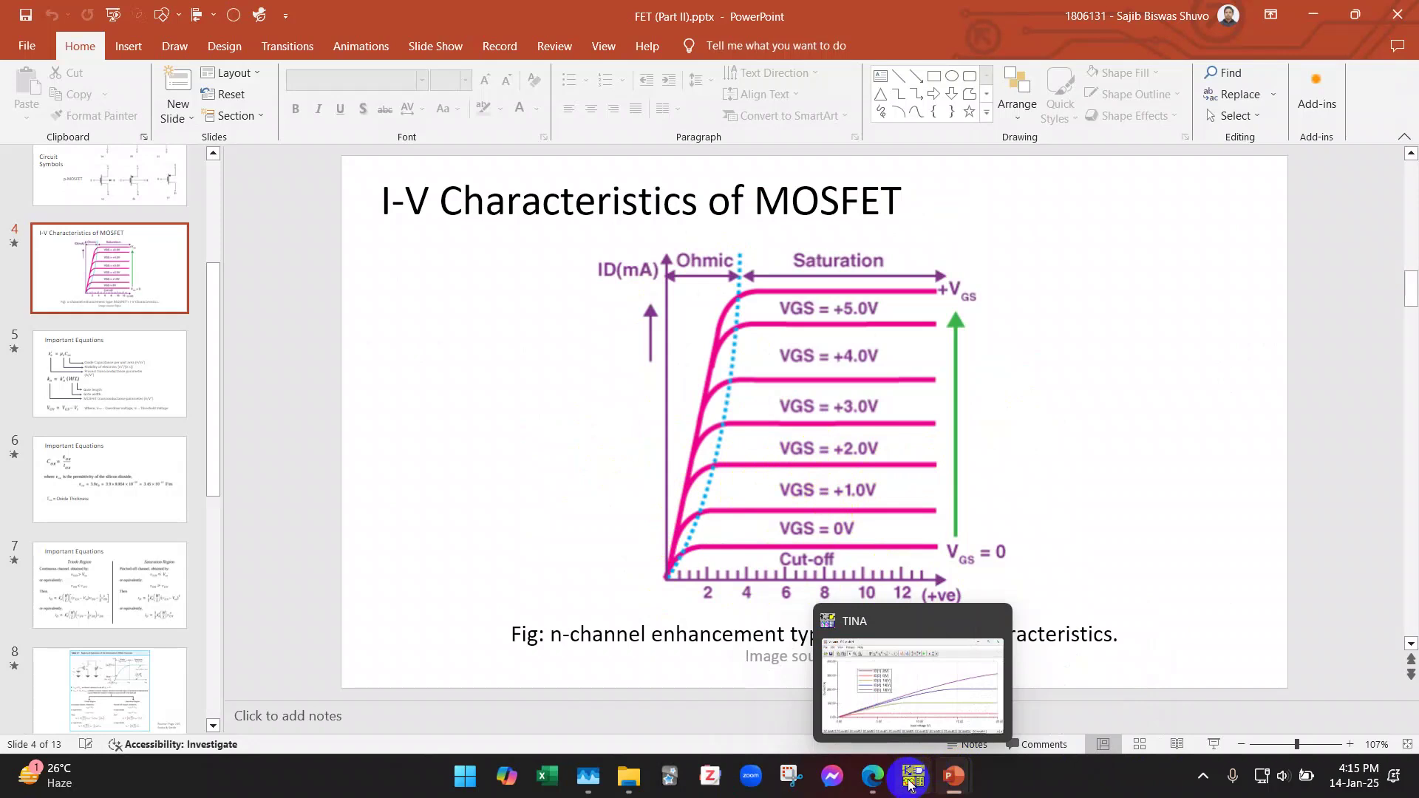
pyautogui.click(891, 709)
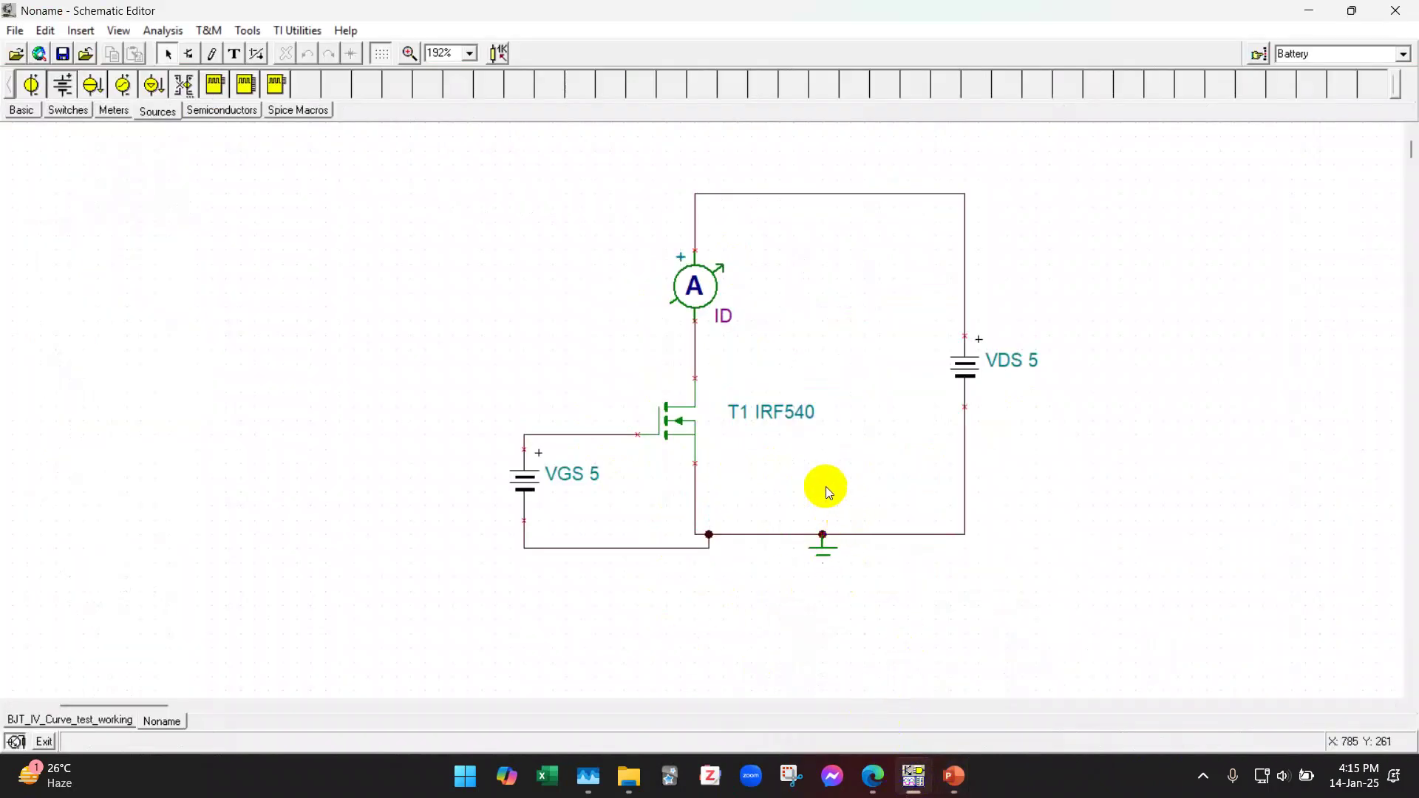
# Step: Examine the threshold voltage of the IRF540 model in the transistor's catalog parameters, and close the dialogs without changes
pyautogui.doubleClick(687, 421)
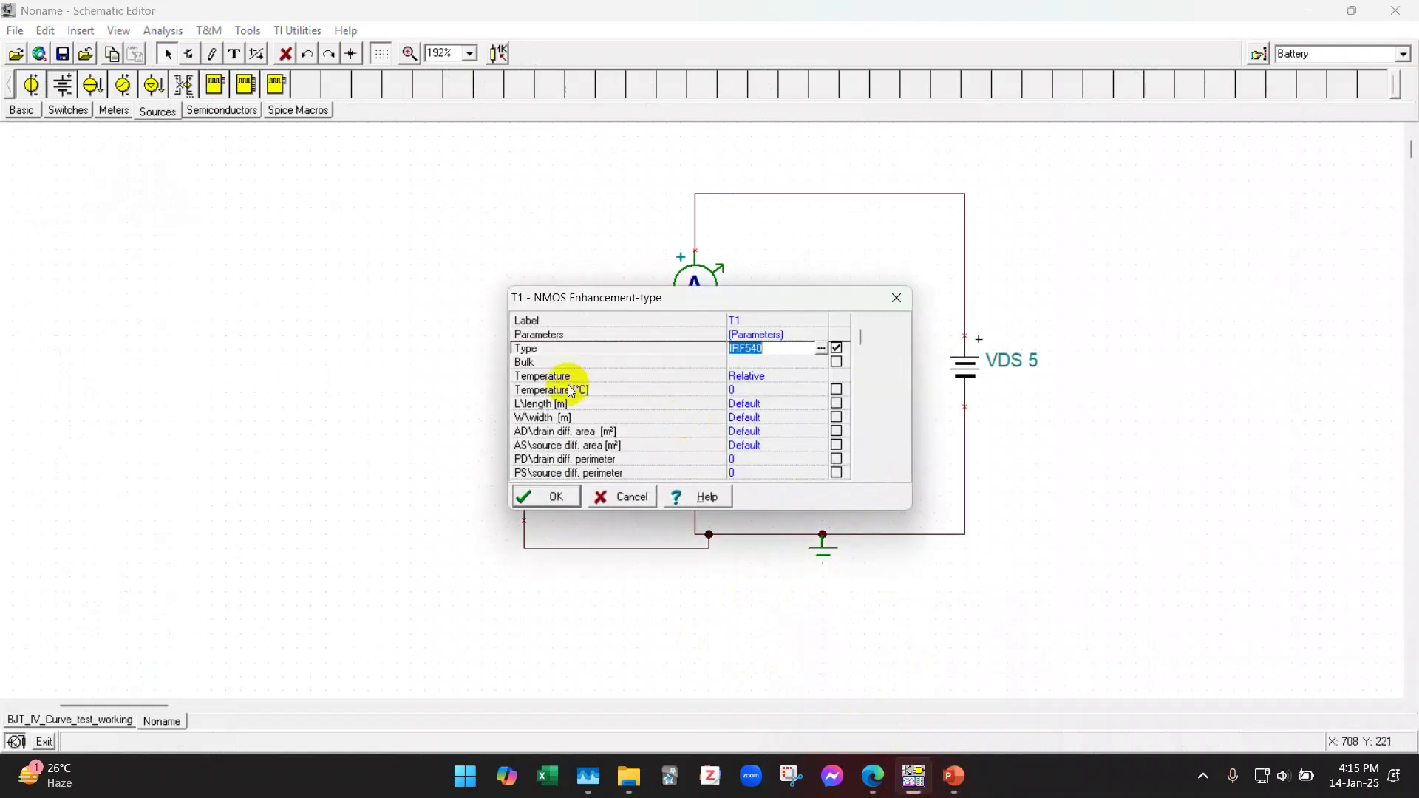
pyautogui.moveTo(698, 303); pyautogui.dragTo(1080, 275)
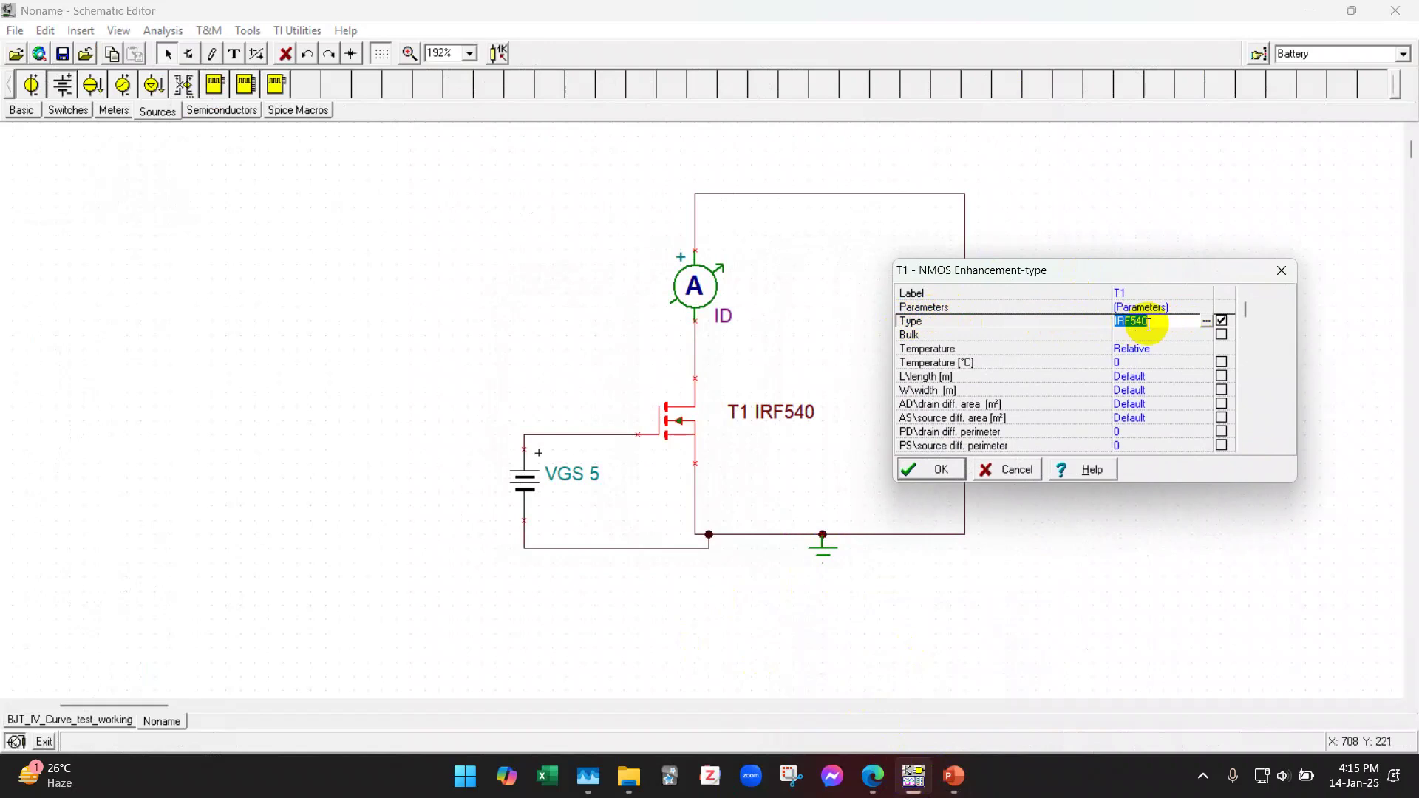
pyautogui.click(1206, 321)
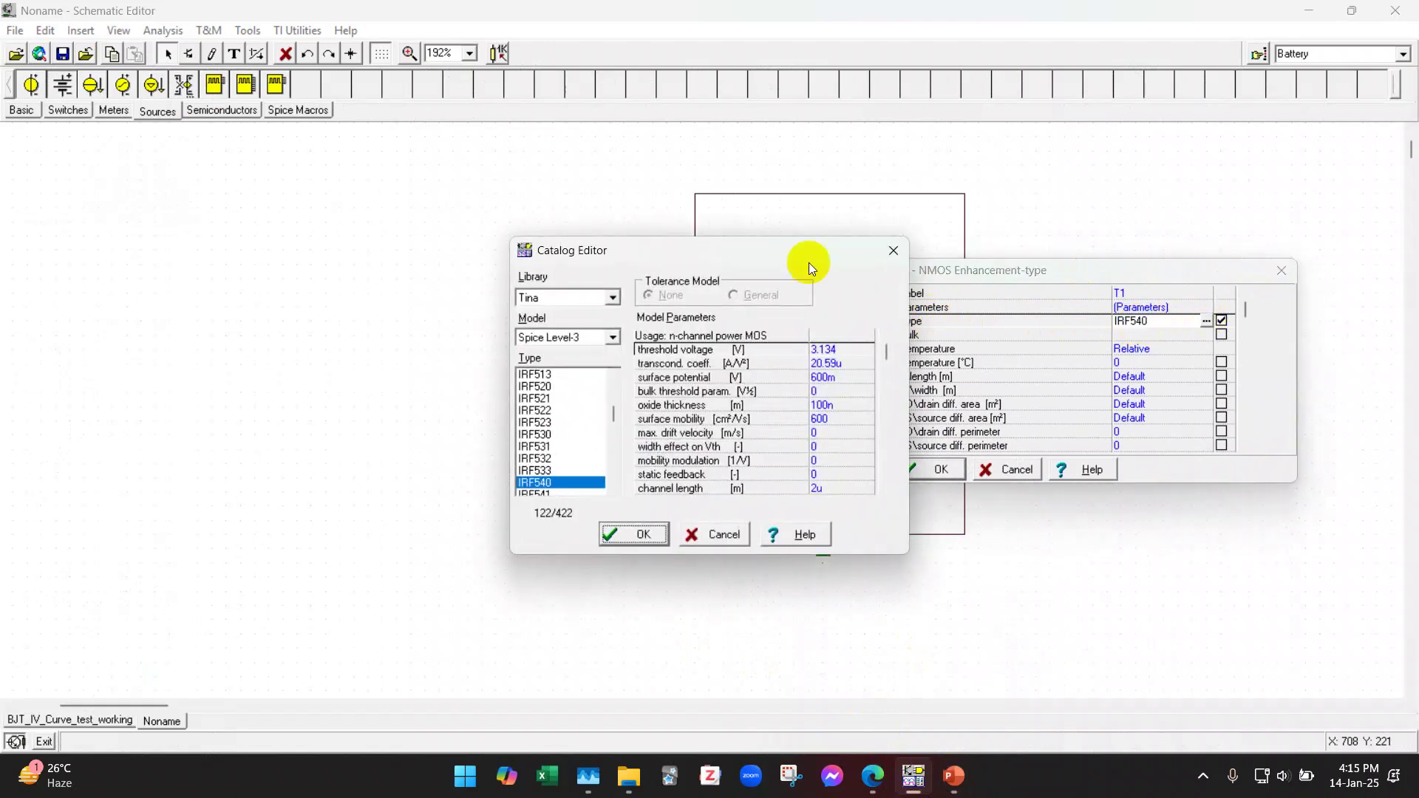
pyautogui.moveTo(809, 260); pyautogui.dragTo(745, 216)
pyautogui.moveTo(897, 303)
pyautogui.mouseDown()
pyautogui.moveTo(902, 377)
pyautogui.moveTo(897, 292)
pyautogui.mouseUp()
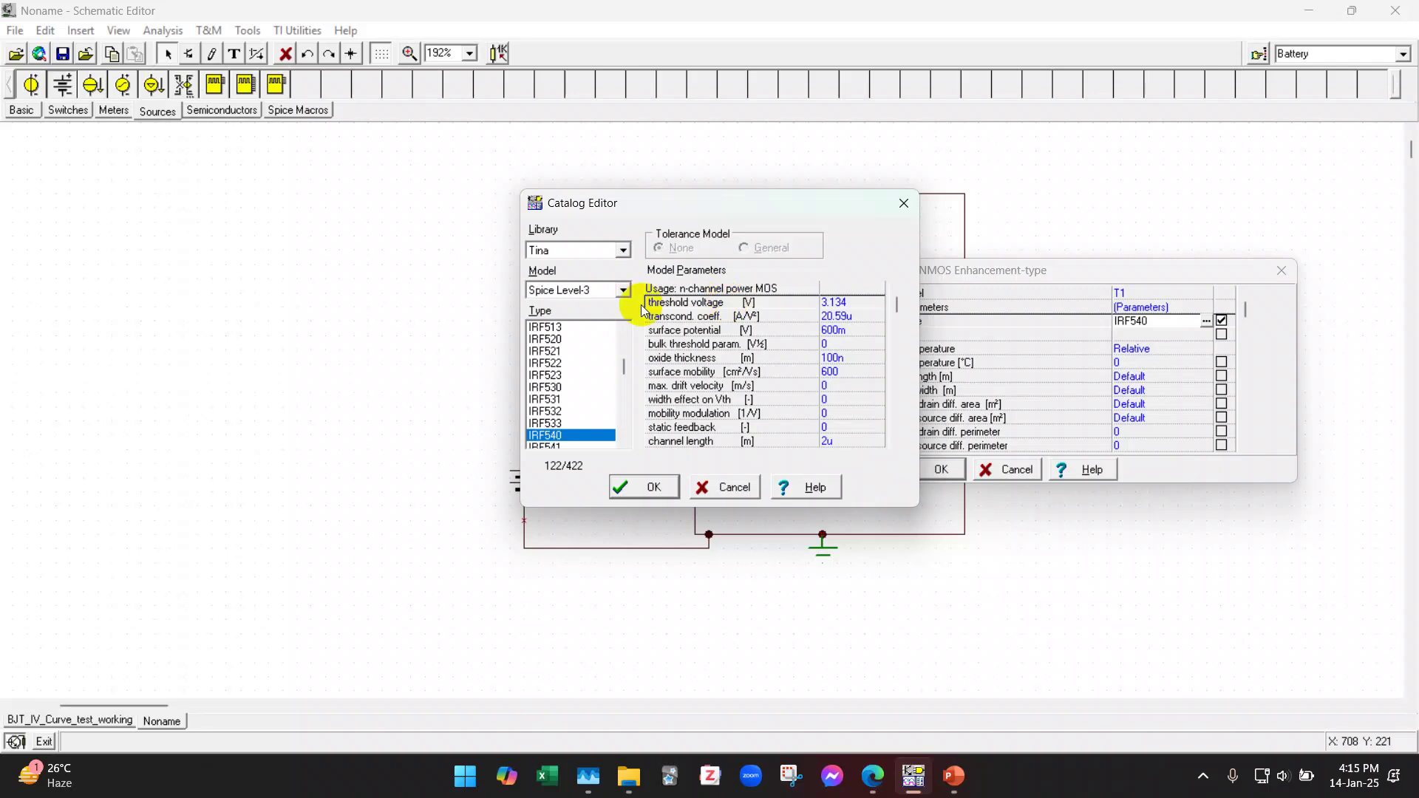
pyautogui.click(832, 305)
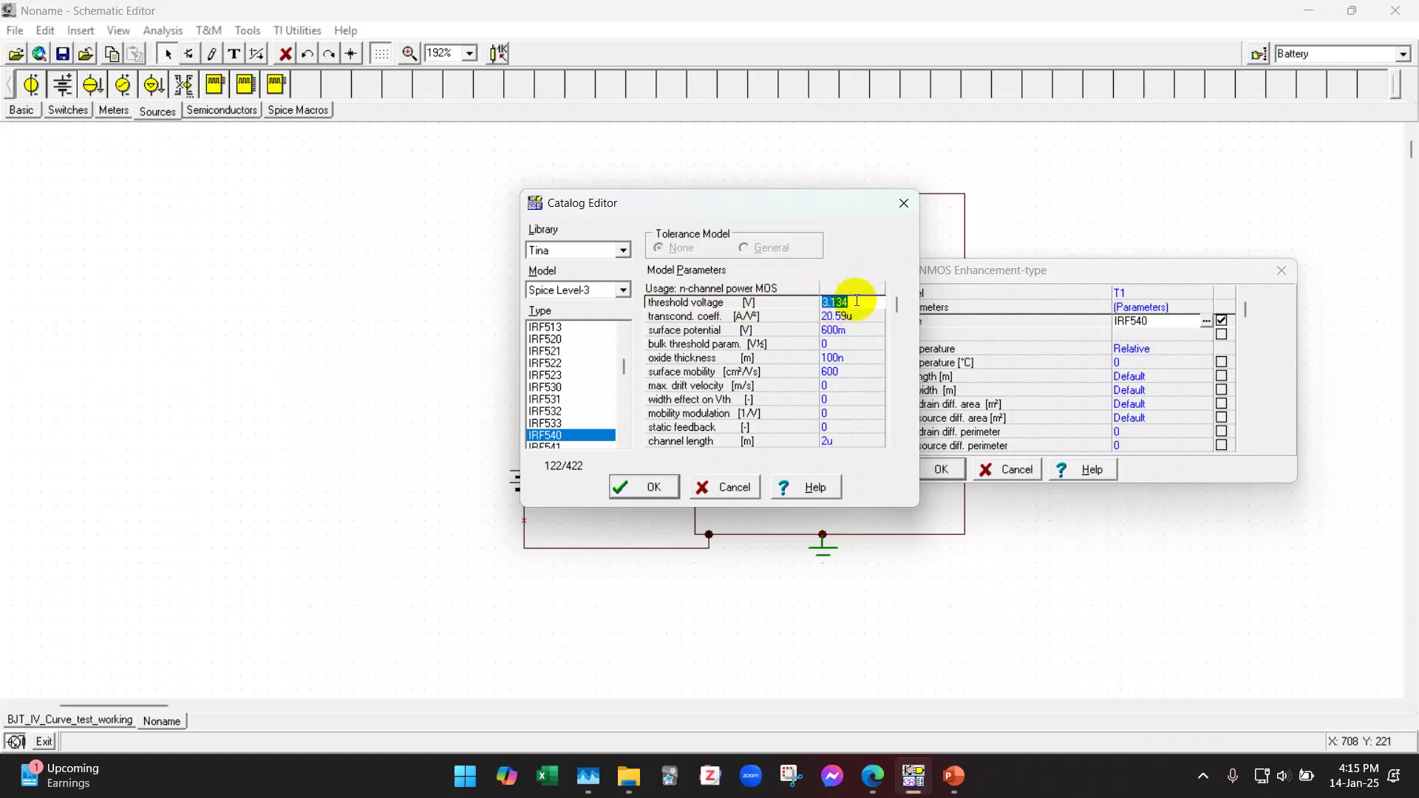
pyautogui.click(903, 204)
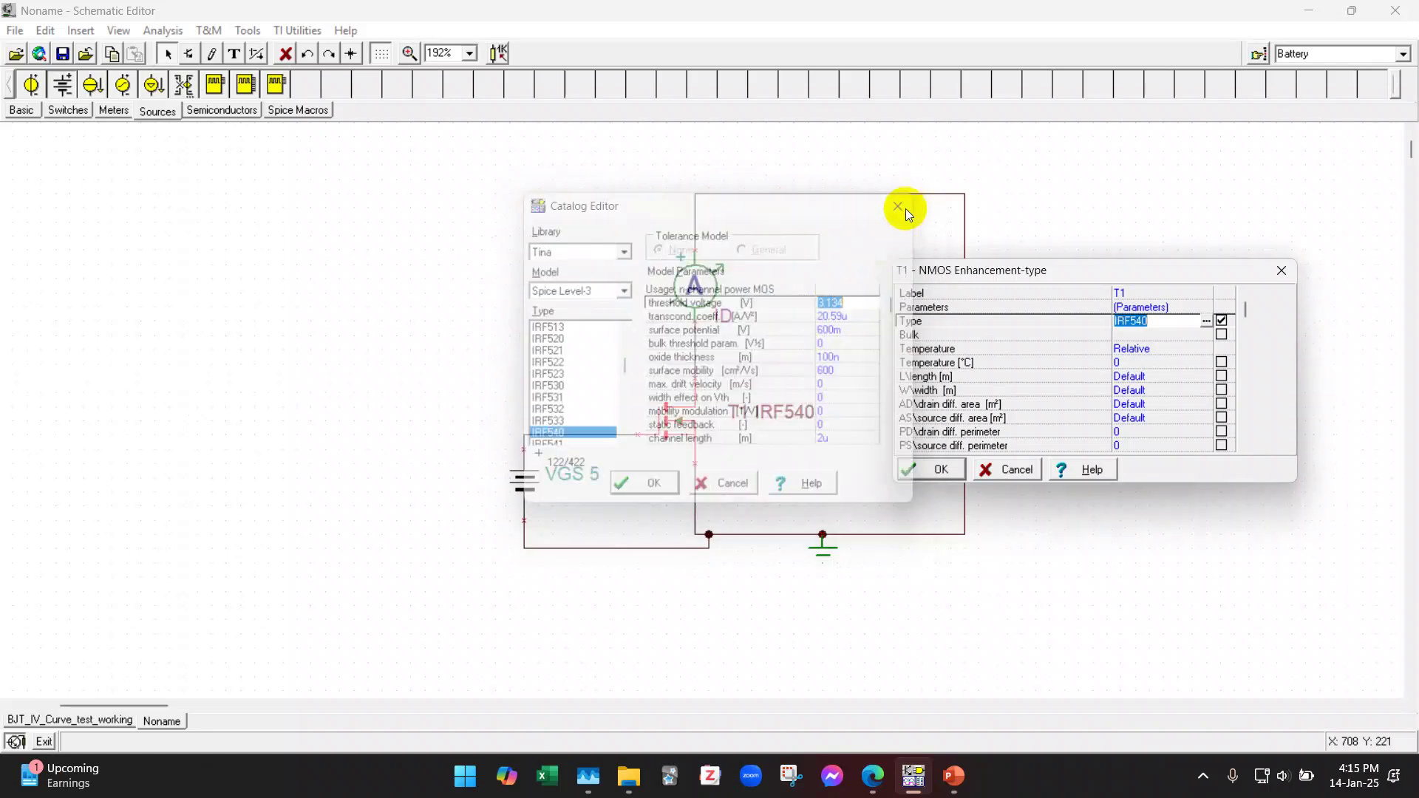
pyautogui.click(1279, 271)
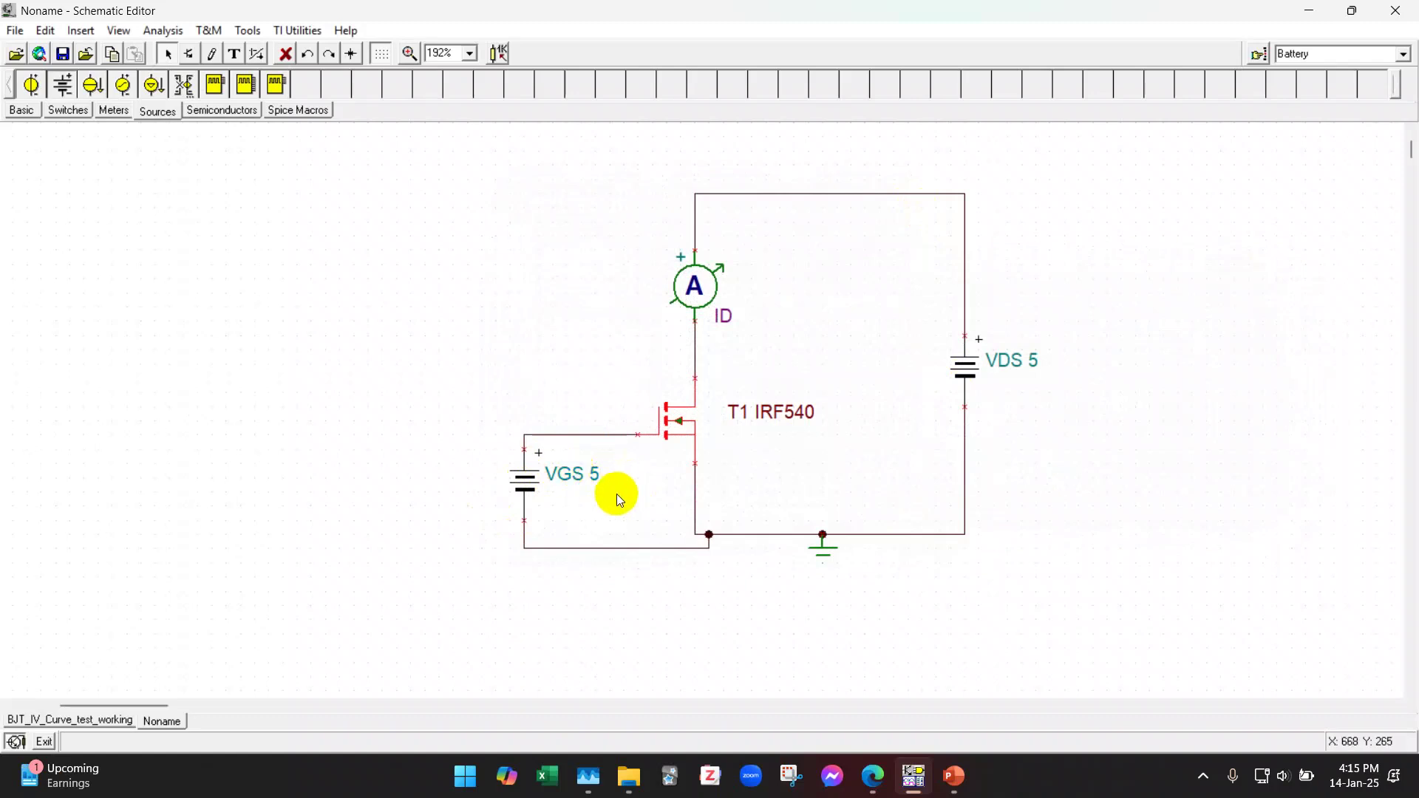
# Step: Try to run a DC transfer characteristic analysis with VDS swept from 0 to 10 V over 100 points
pyautogui.click(861, 485)
pyautogui.click(170, 31)
pyautogui.click(196, 148)
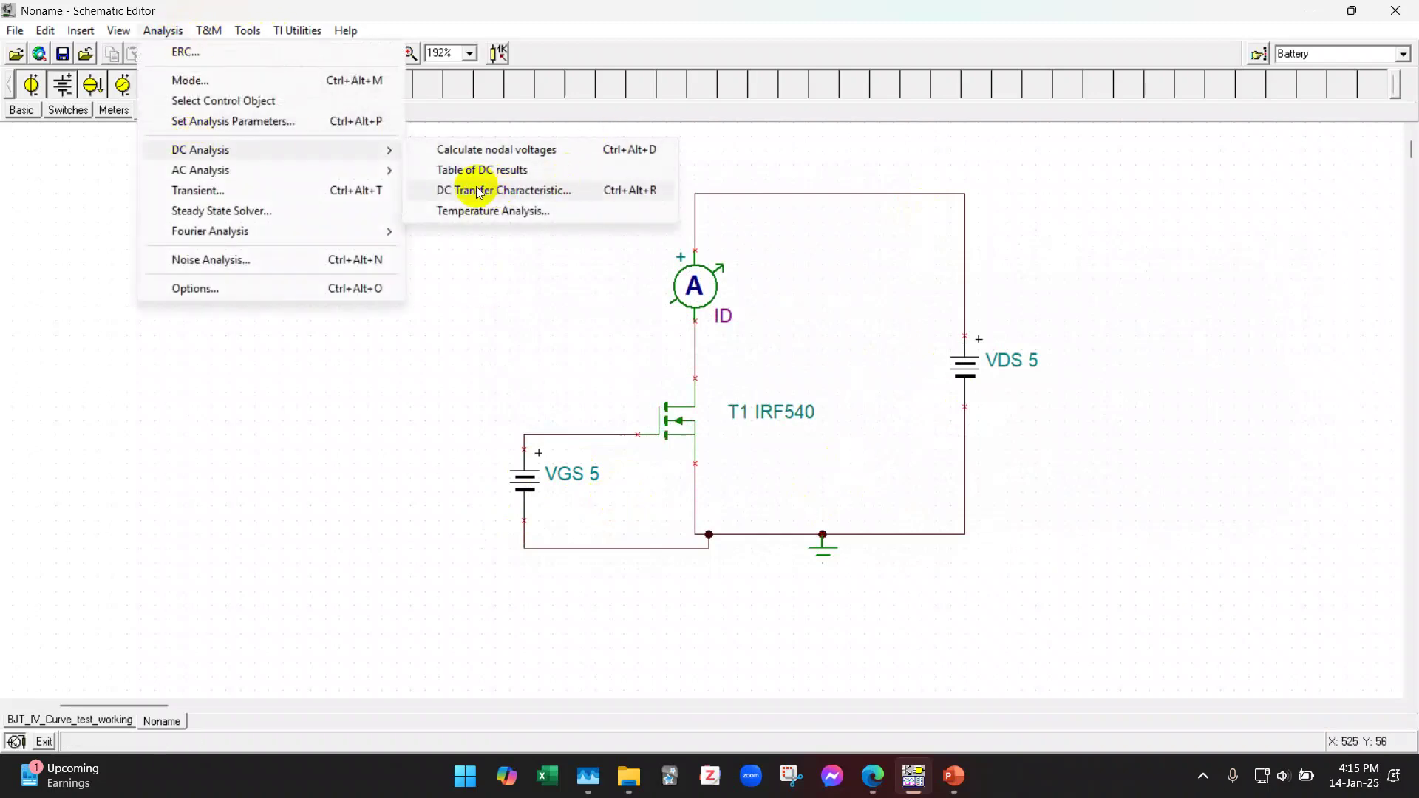
pyautogui.click(522, 200)
pyautogui.moveTo(661, 322); pyautogui.dragTo(1075, 308)
pyautogui.moveTo(1105, 366); pyautogui.dragTo(995, 372)
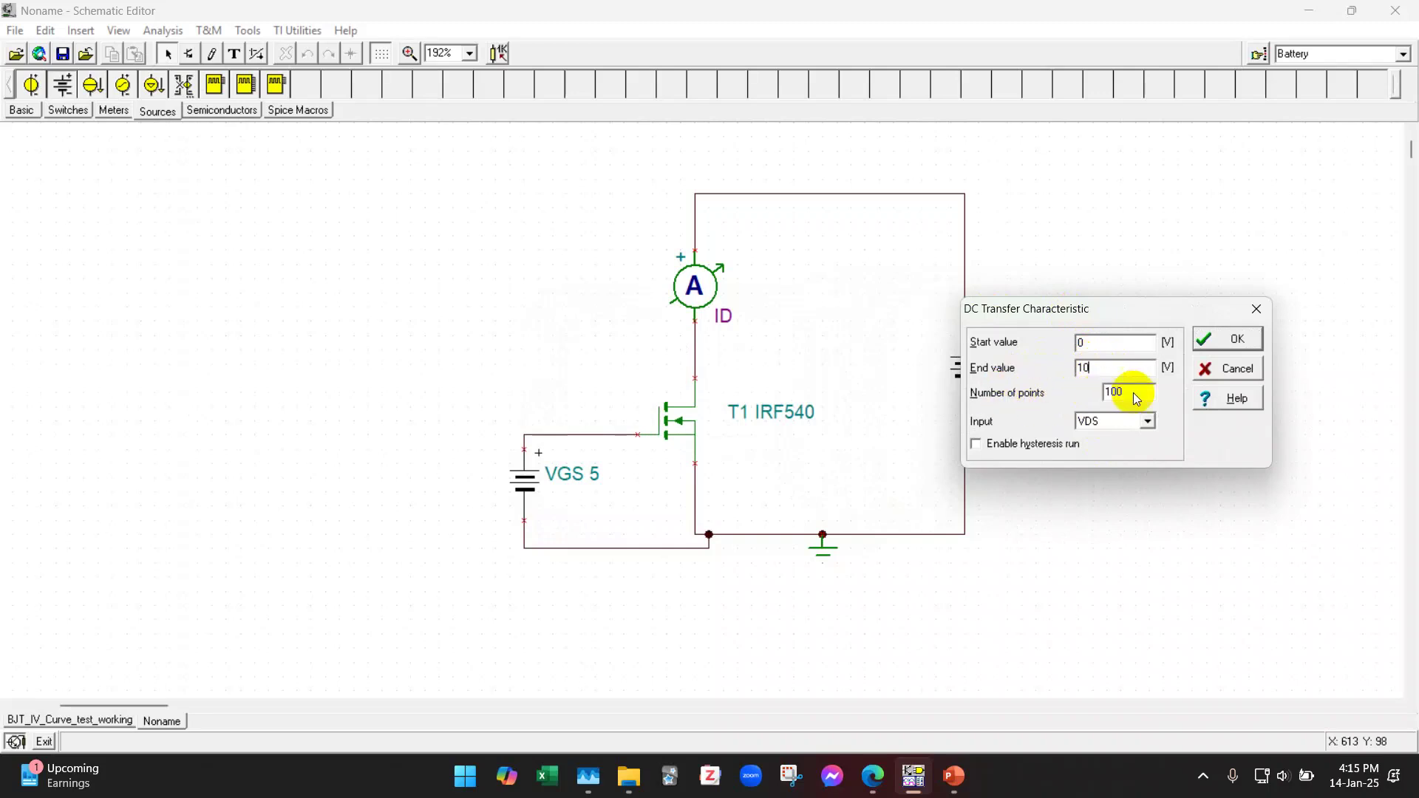
pyautogui.click(1231, 339)
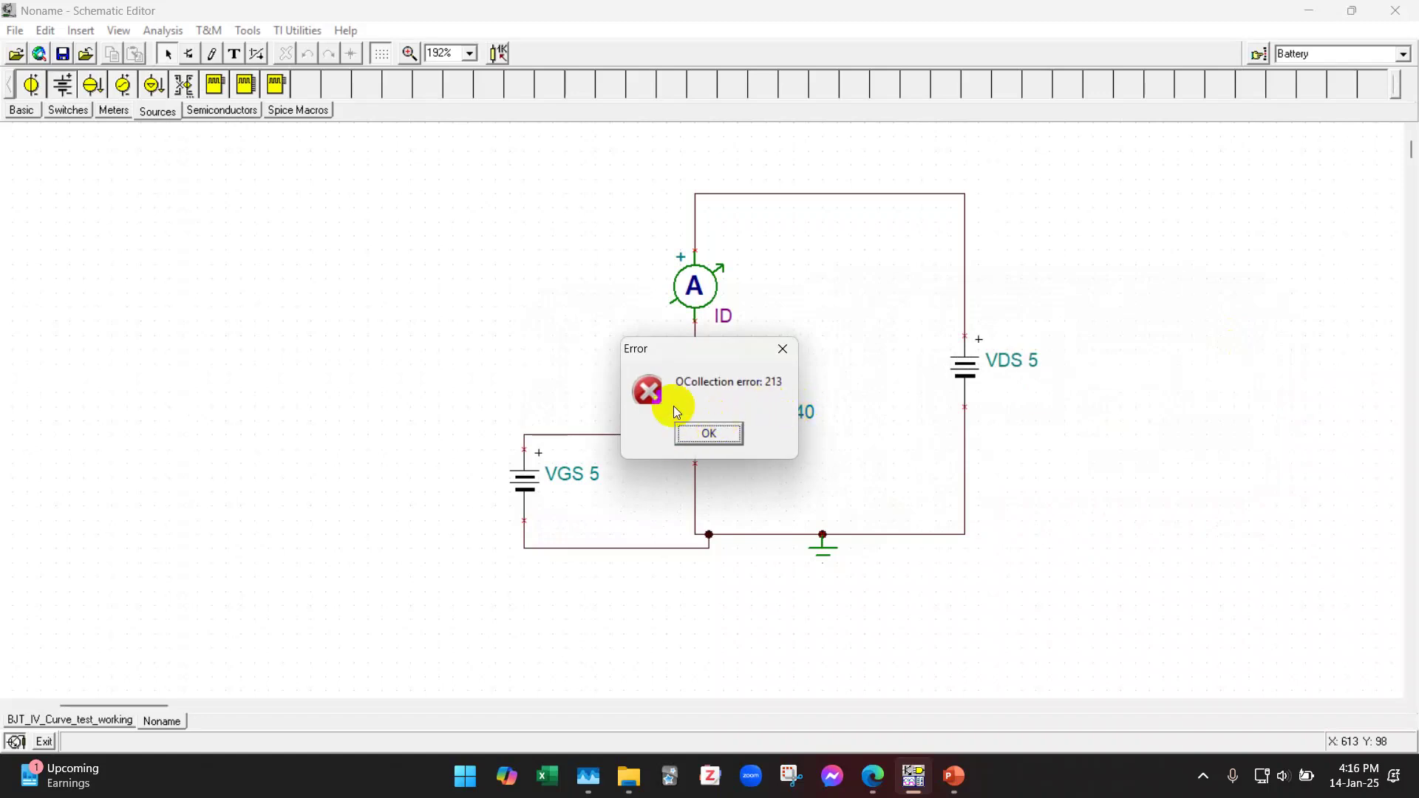
pyautogui.click(717, 436)
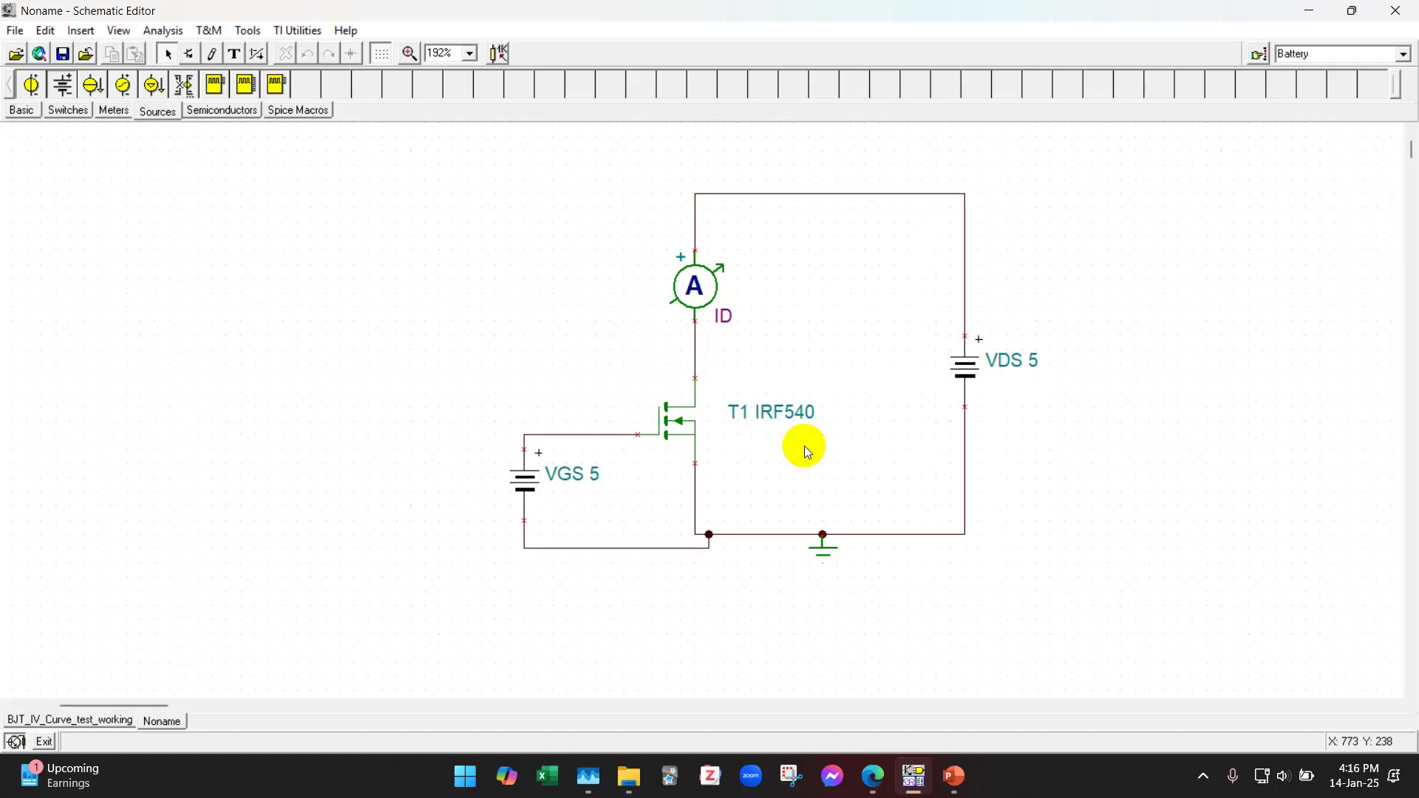
# Step: Try to save the schematic as Noname.TSC and rerun the VDS DC transfer characteristic with the same 0 to 10 V settings
pyautogui.hotkey('ctrl', 's')
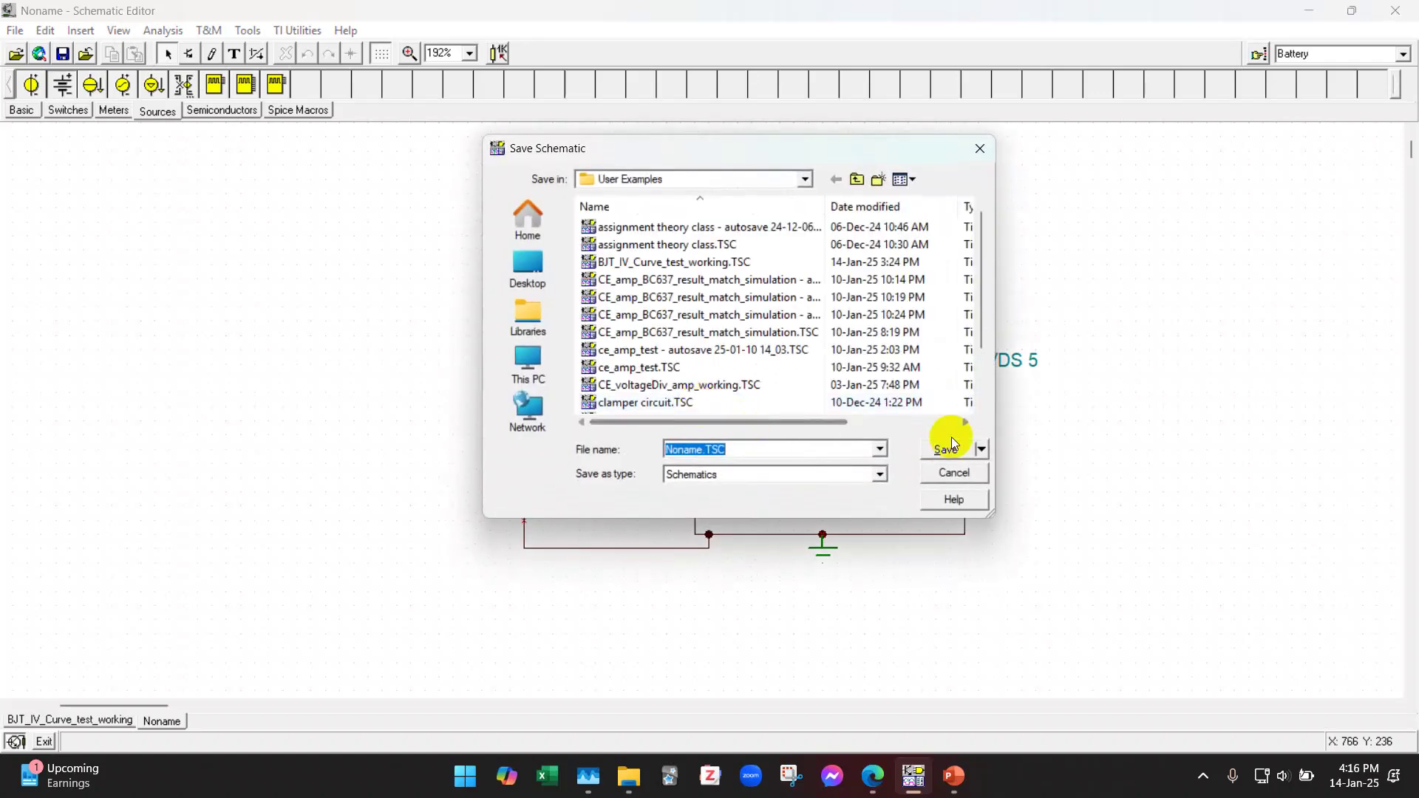
pyautogui.click(953, 455)
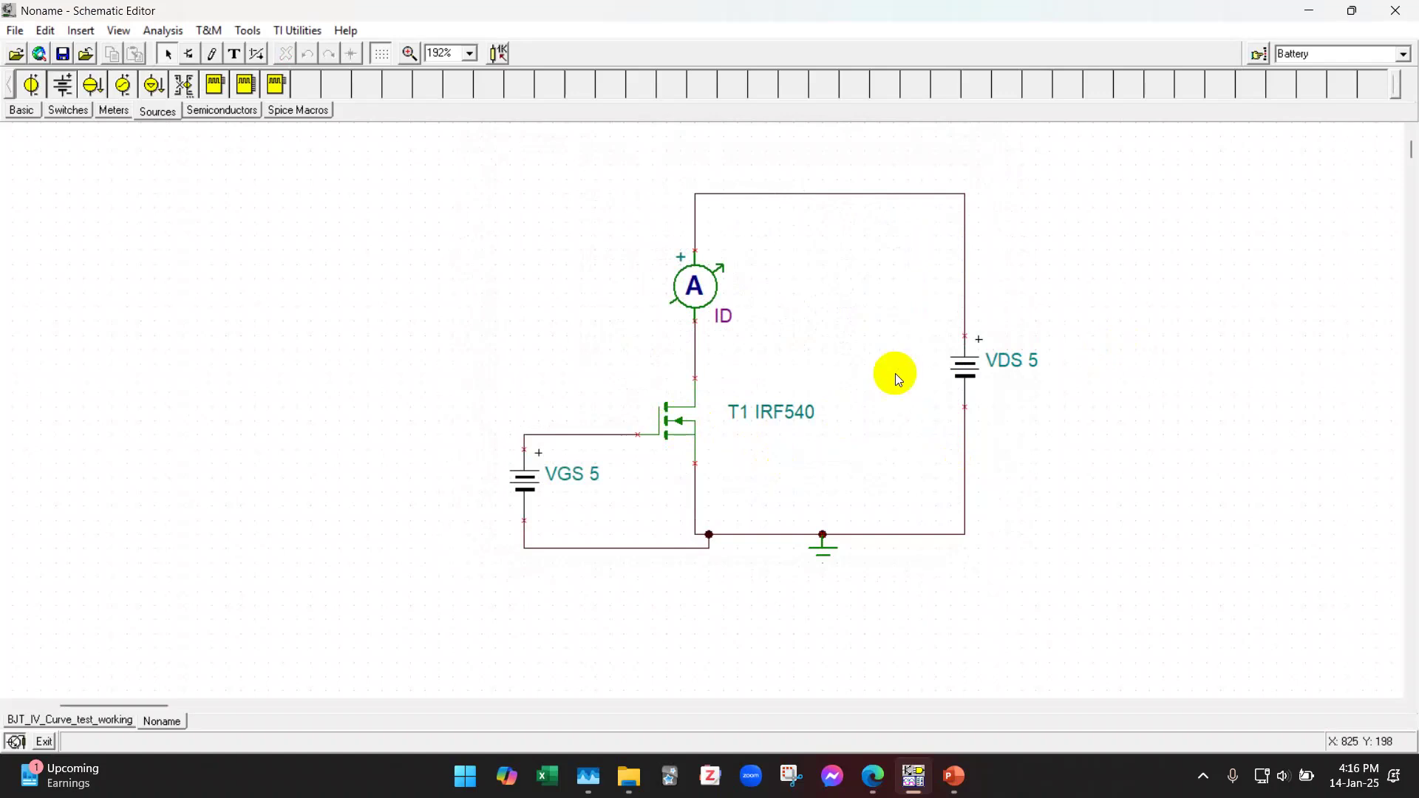
pyautogui.click(162, 30)
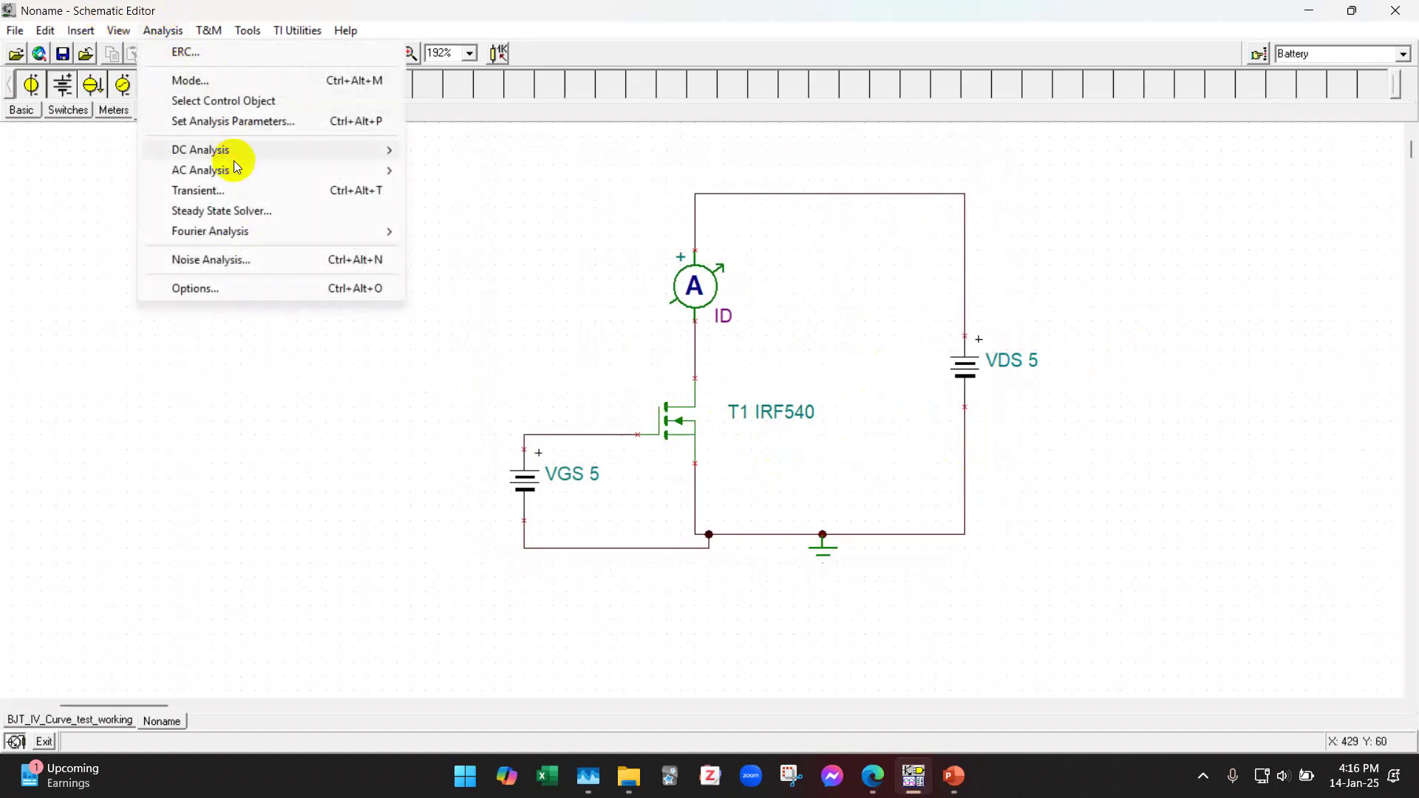
pyautogui.moveTo(232, 154)
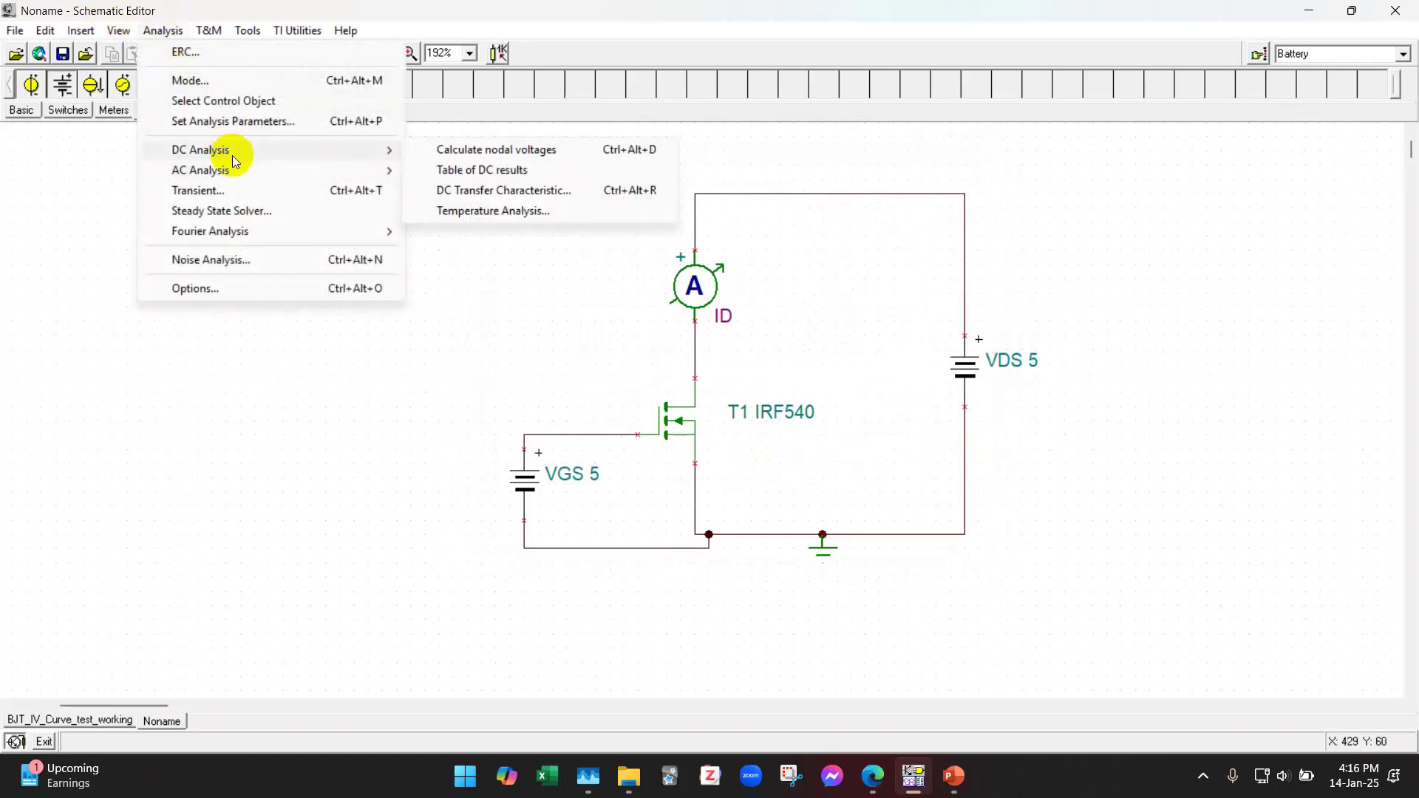
pyautogui.click(507, 190)
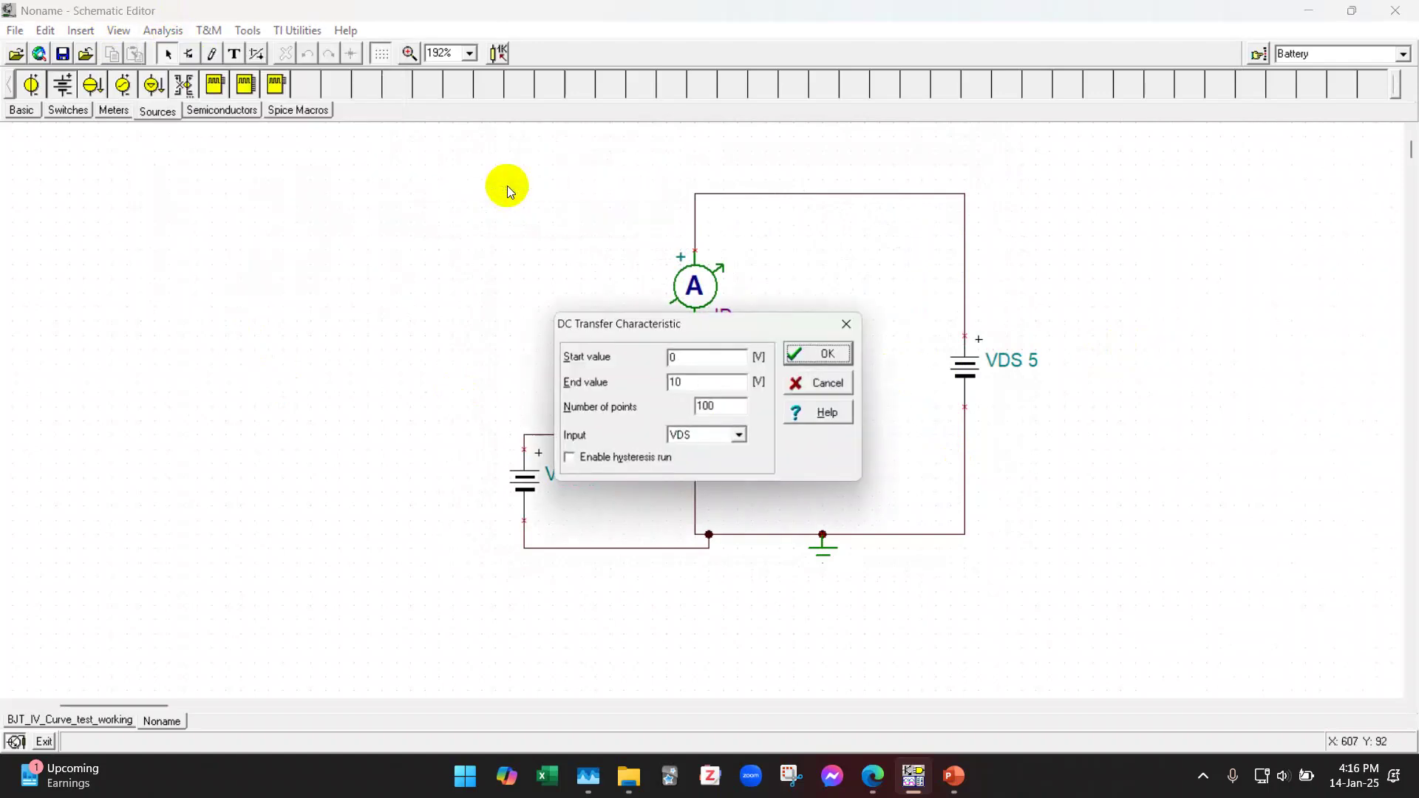
pyautogui.click(833, 354)
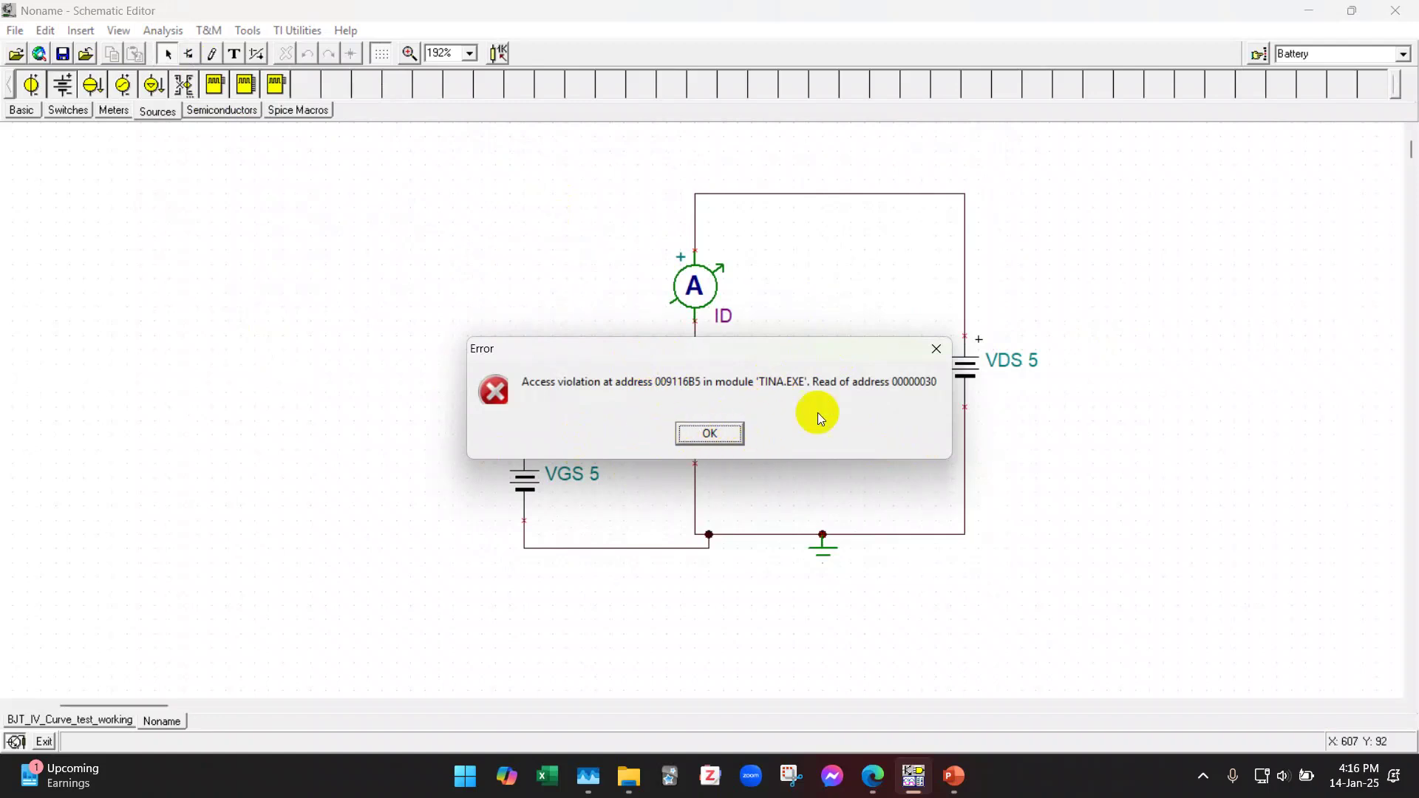
pyautogui.click(706, 432)
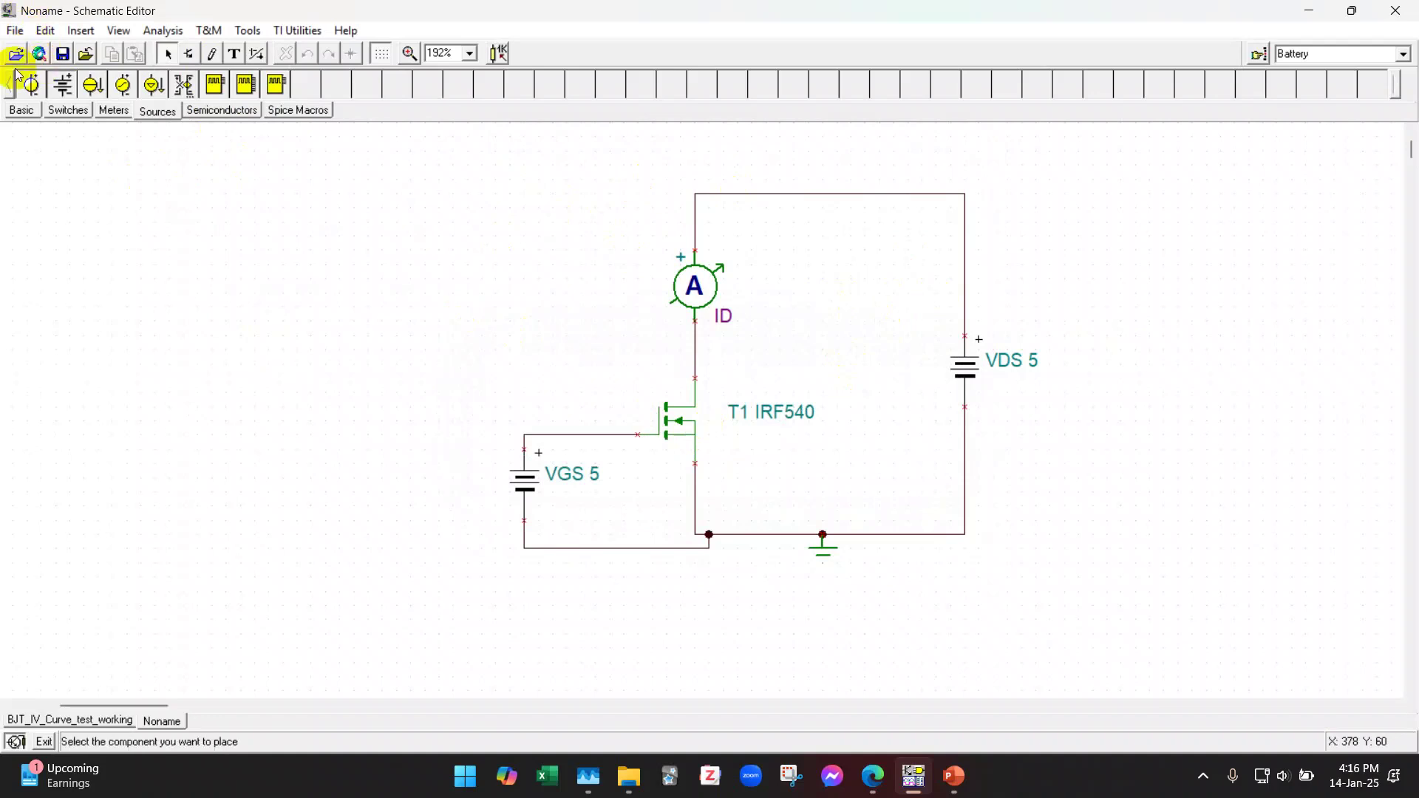
# Step: Save the schematic as MOSFET_IV_Test instead of overwriting Noname.TSC
pyautogui.click(62, 54)
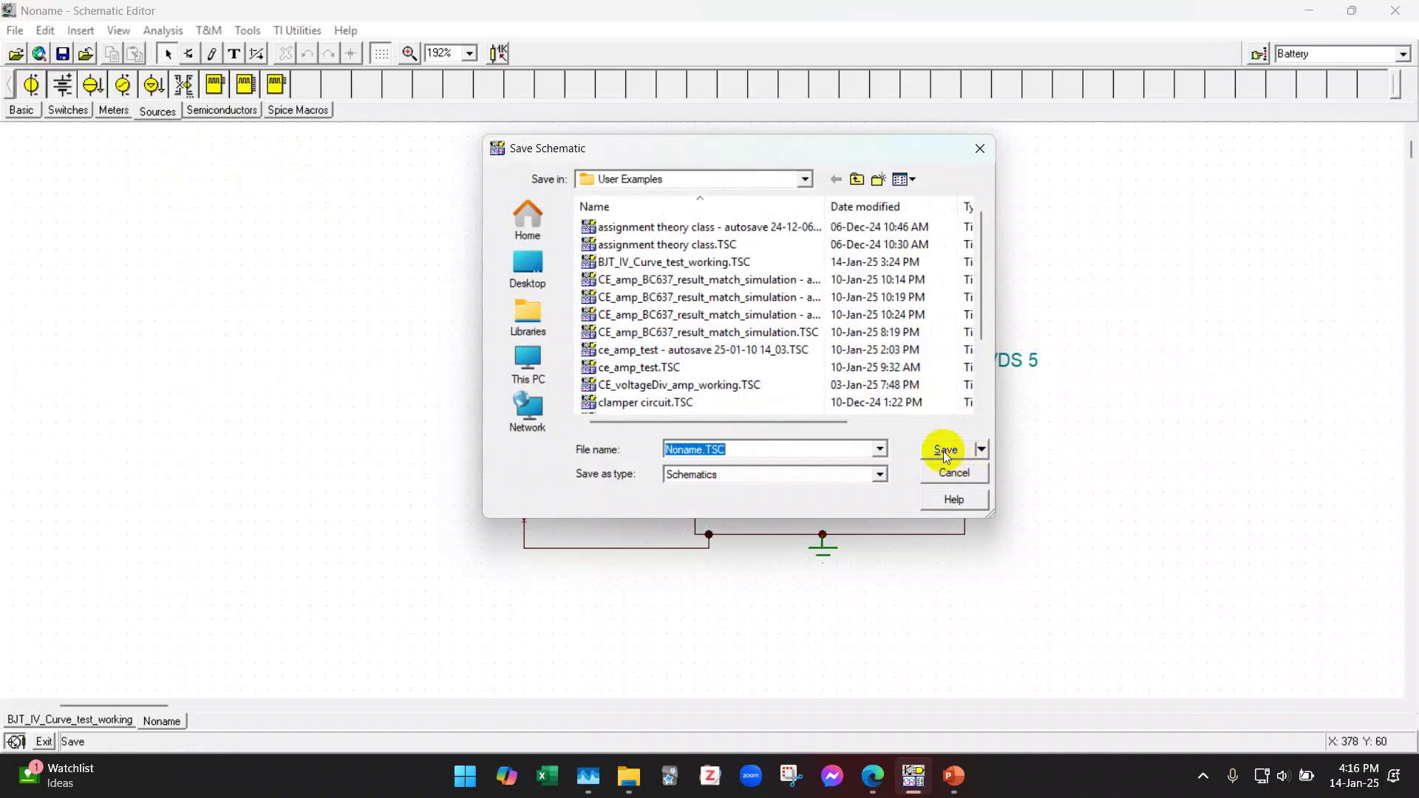
pyautogui.click(942, 451)
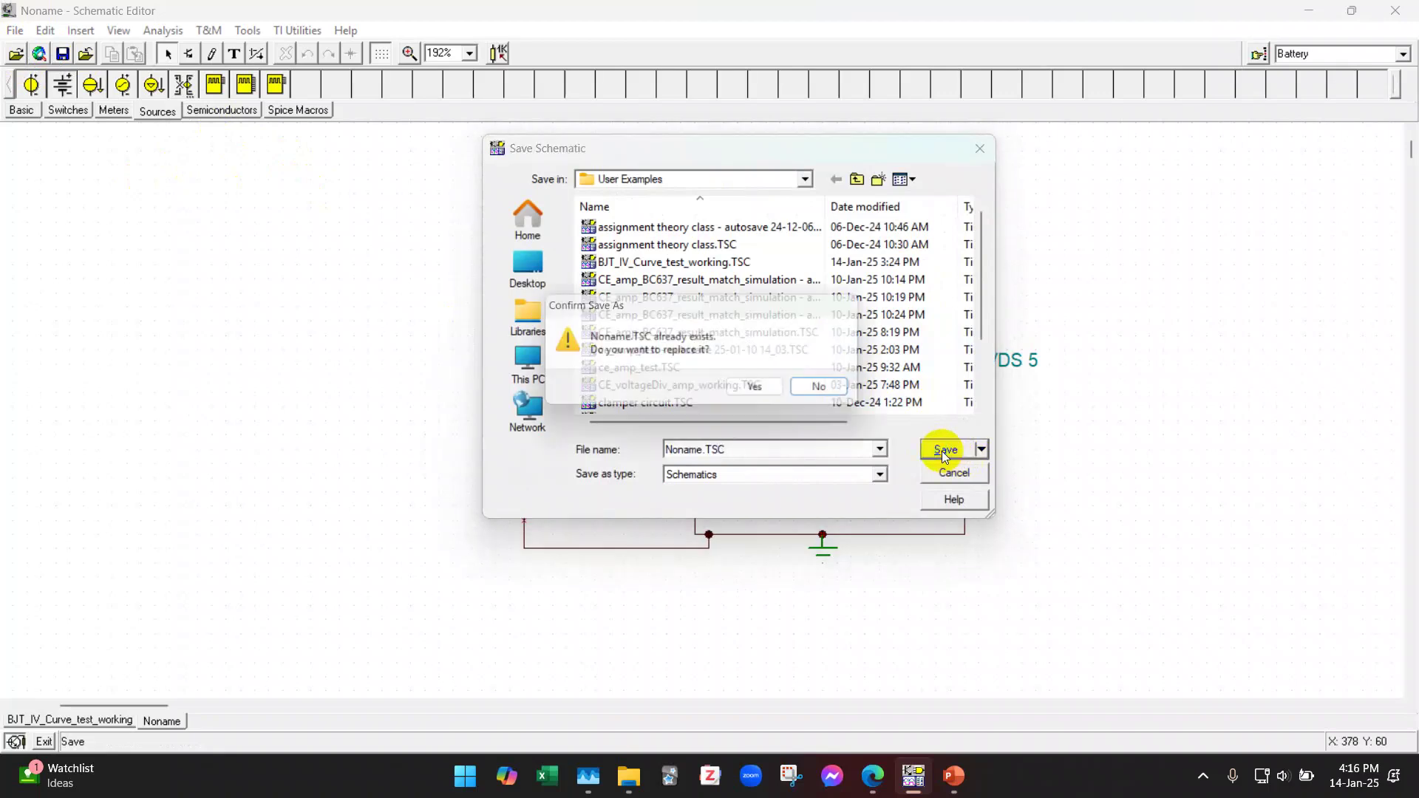
pyautogui.click(831, 392)
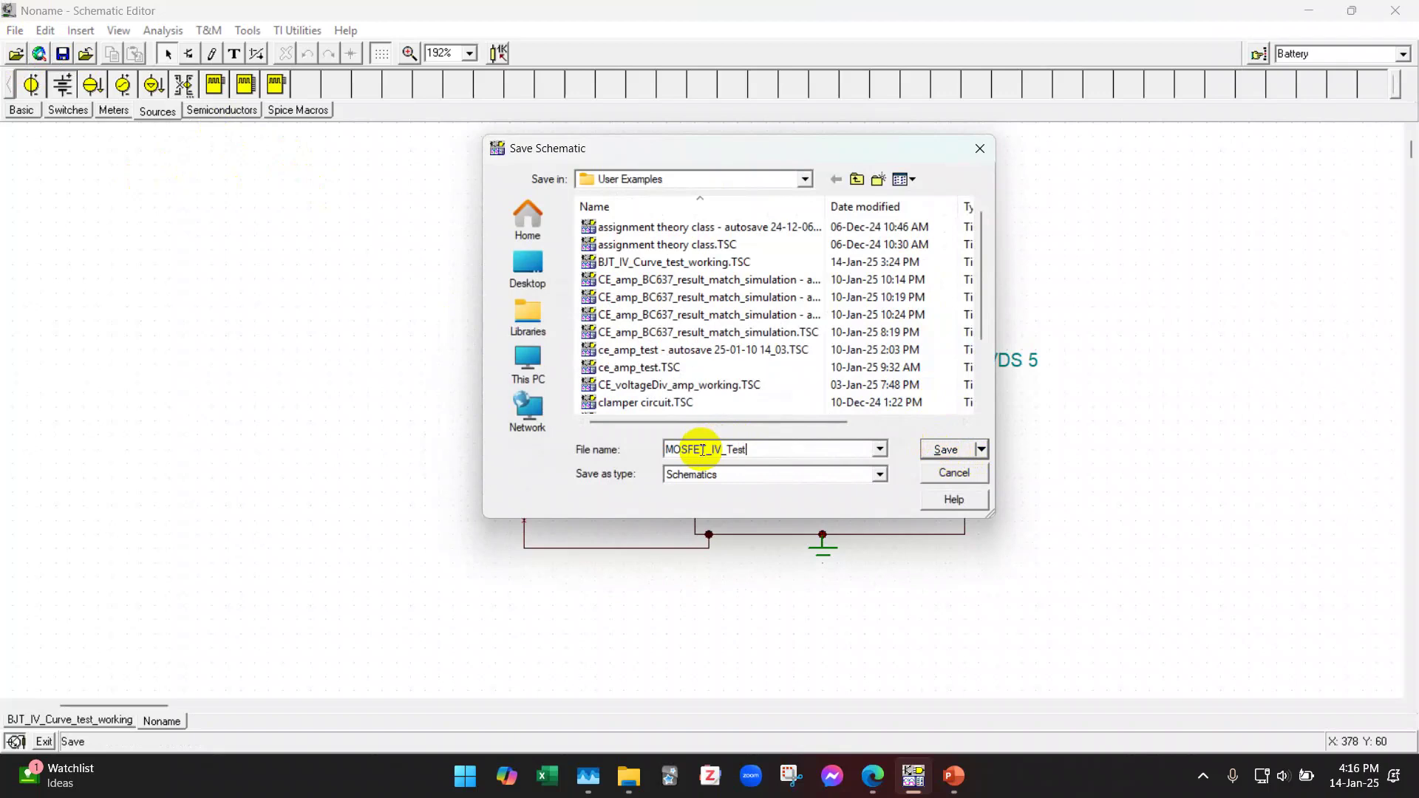
pyautogui.click(946, 450)
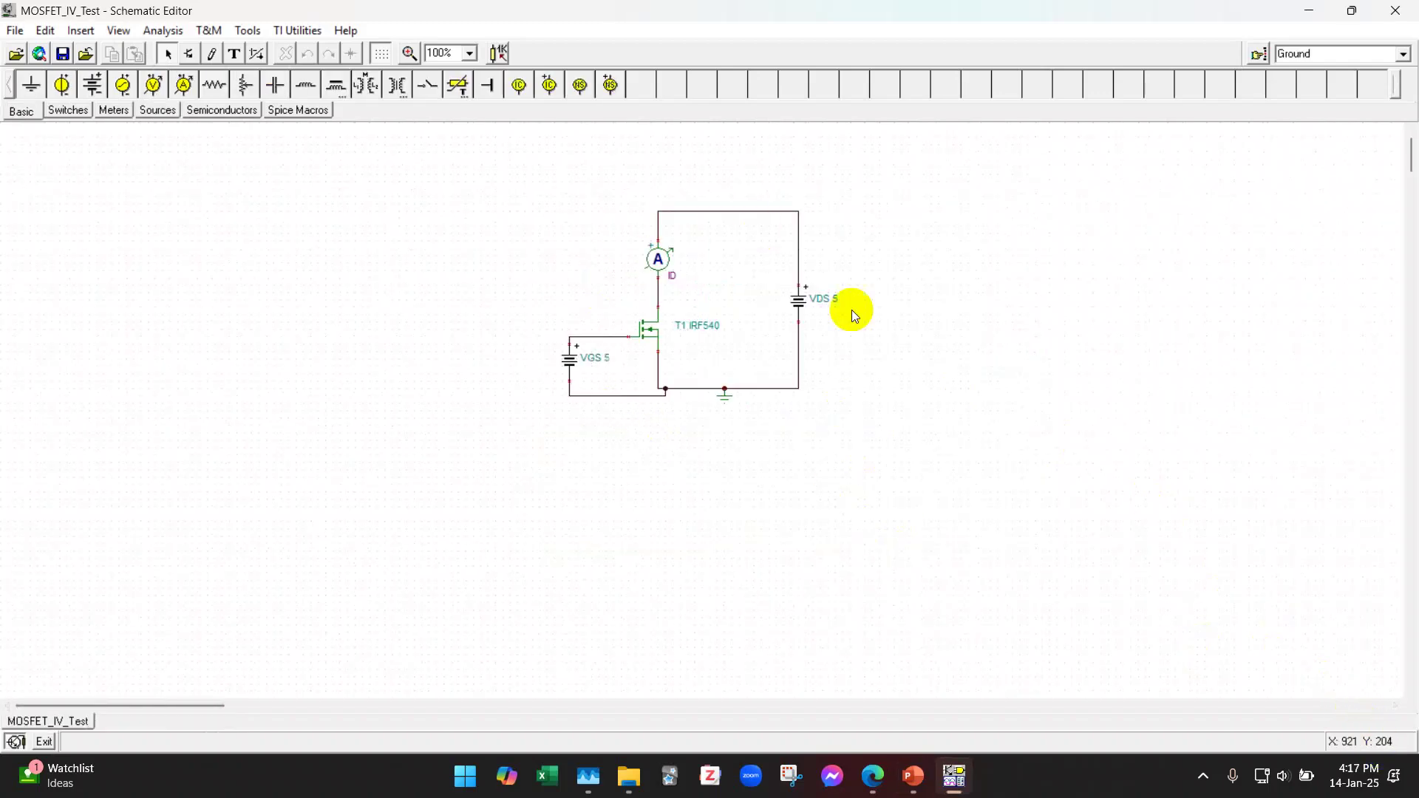
# Step: Run the DC transfer characteristic of the MOSFET_IV_Test circuit, sweeping VDS from 0 to 10 V with 100 points
pyautogui.click(411, 53)
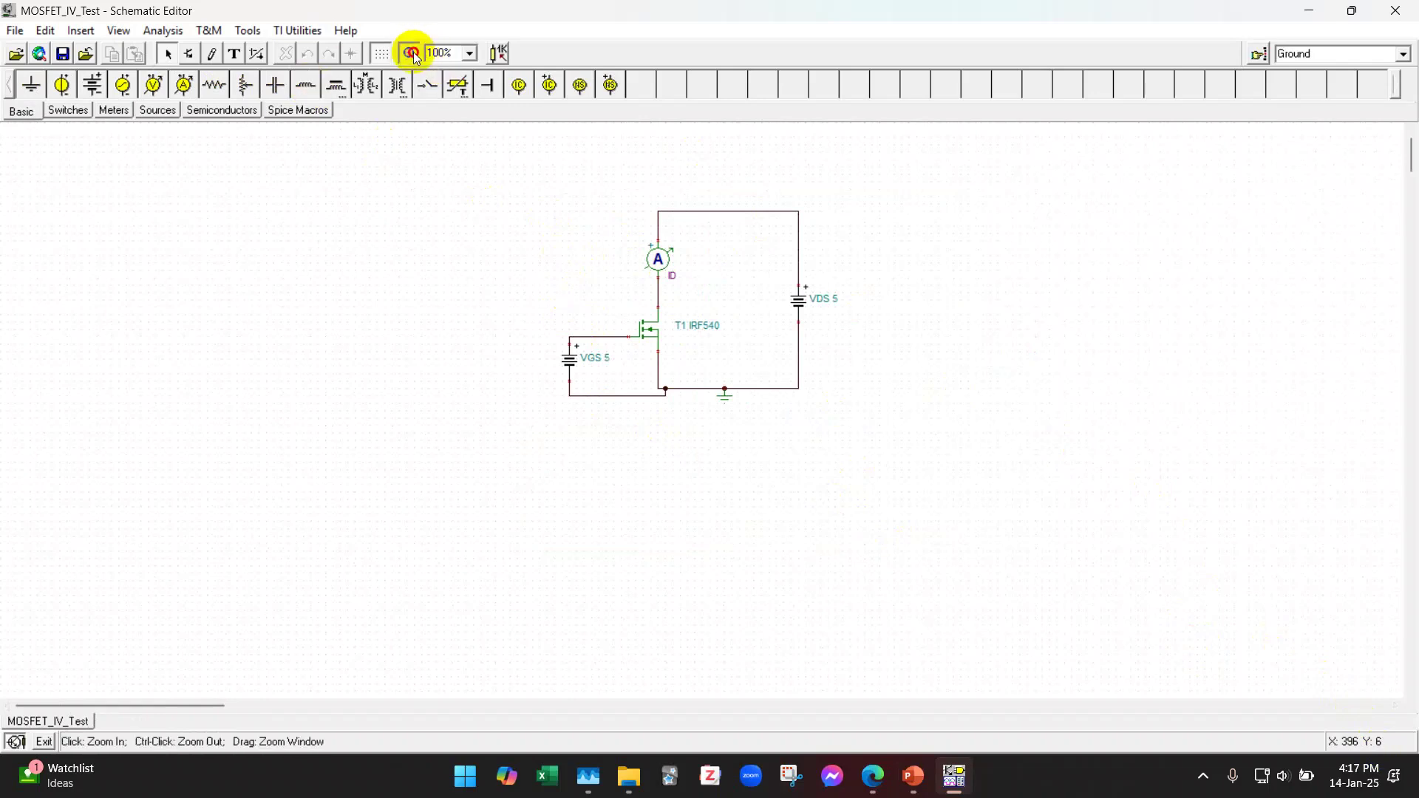
pyautogui.moveTo(530, 168); pyautogui.dragTo(854, 432)
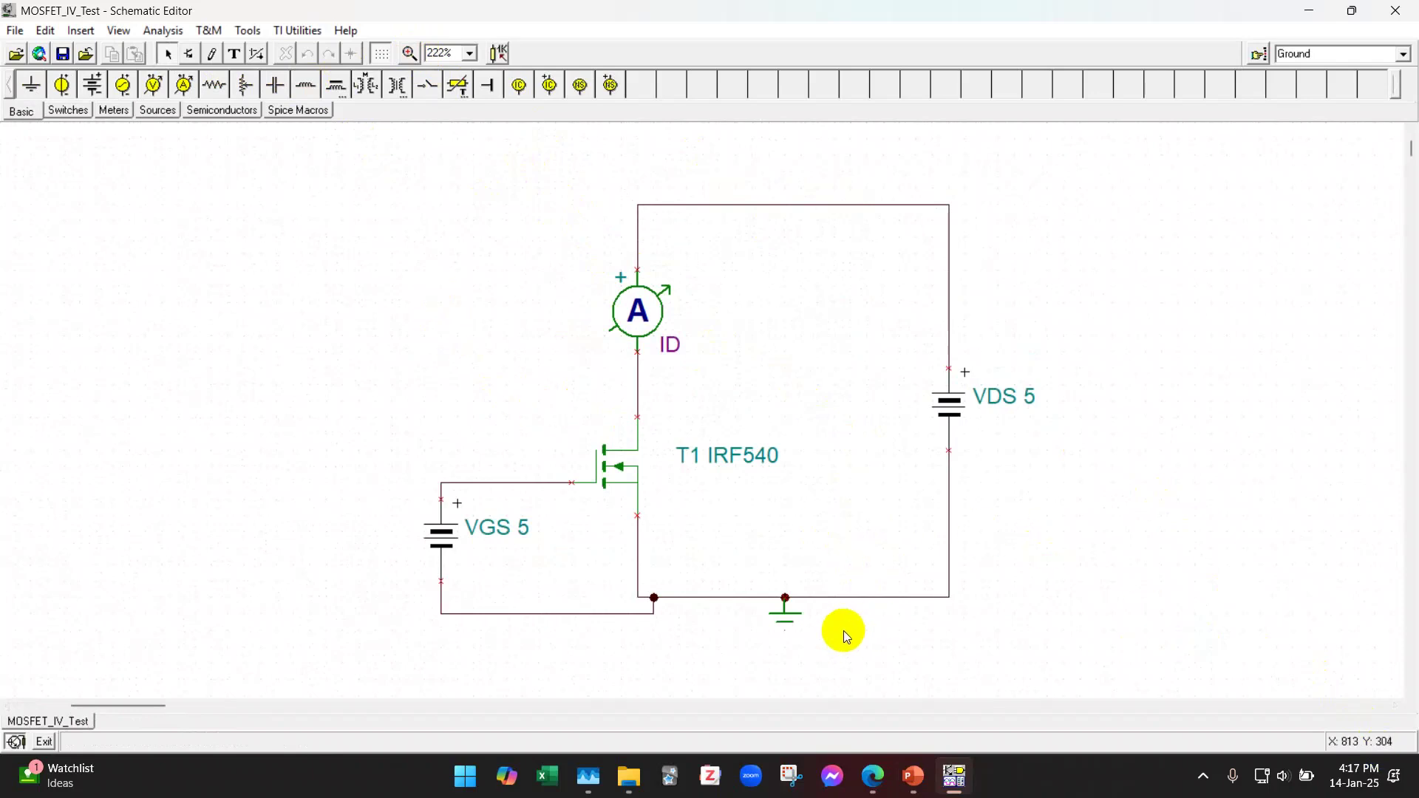
pyautogui.click(163, 30)
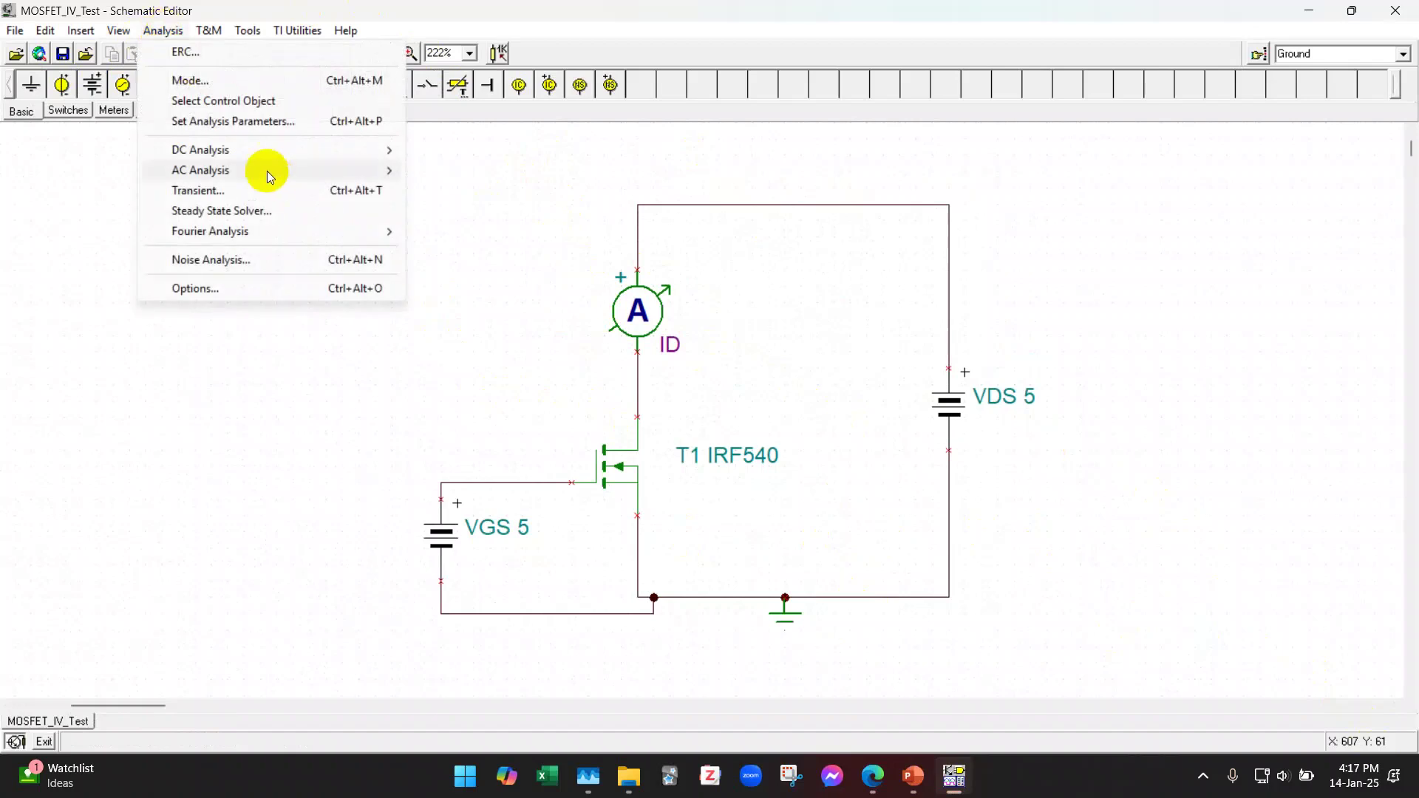
pyautogui.moveTo(272, 149)
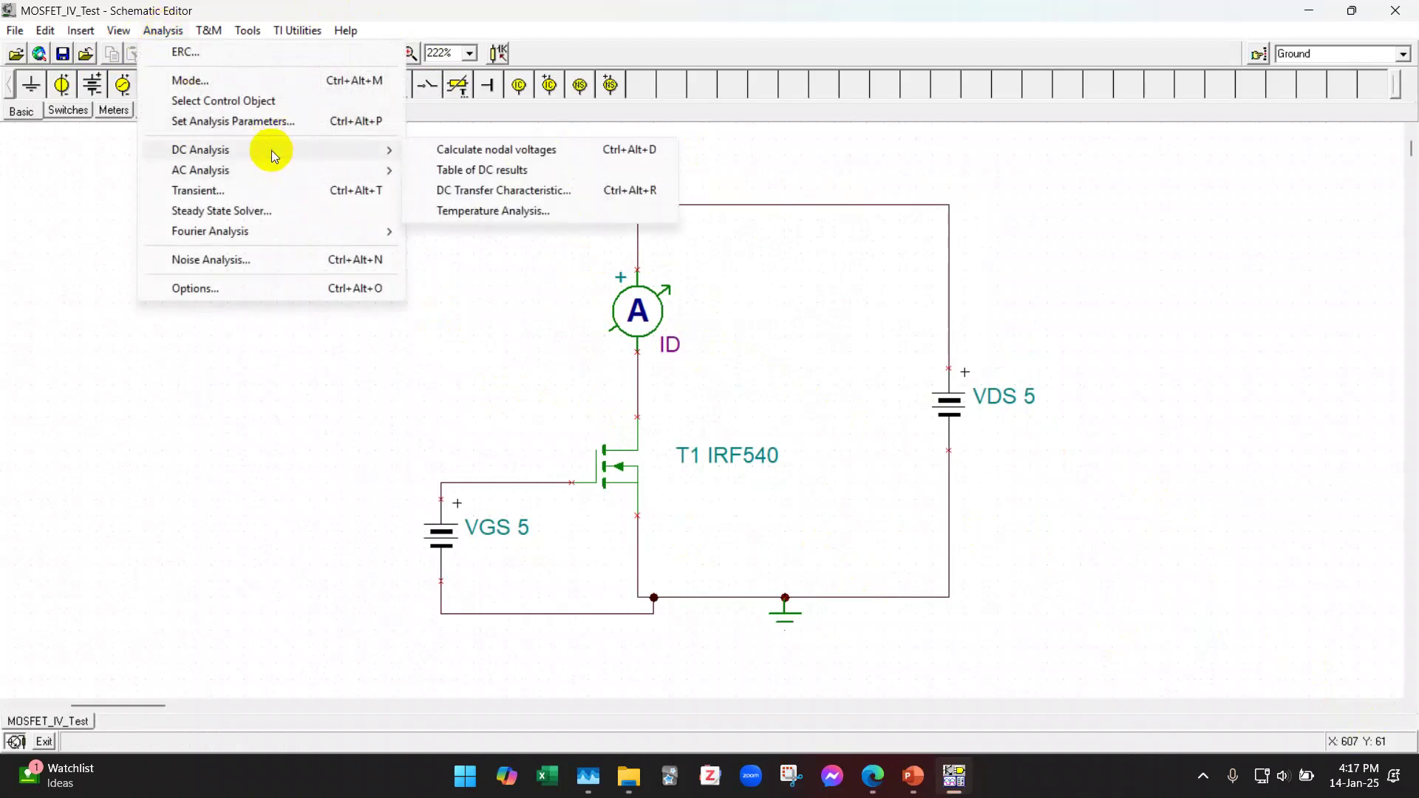
pyautogui.click(491, 188)
pyautogui.moveTo(685, 326); pyautogui.dragTo(1135, 323)
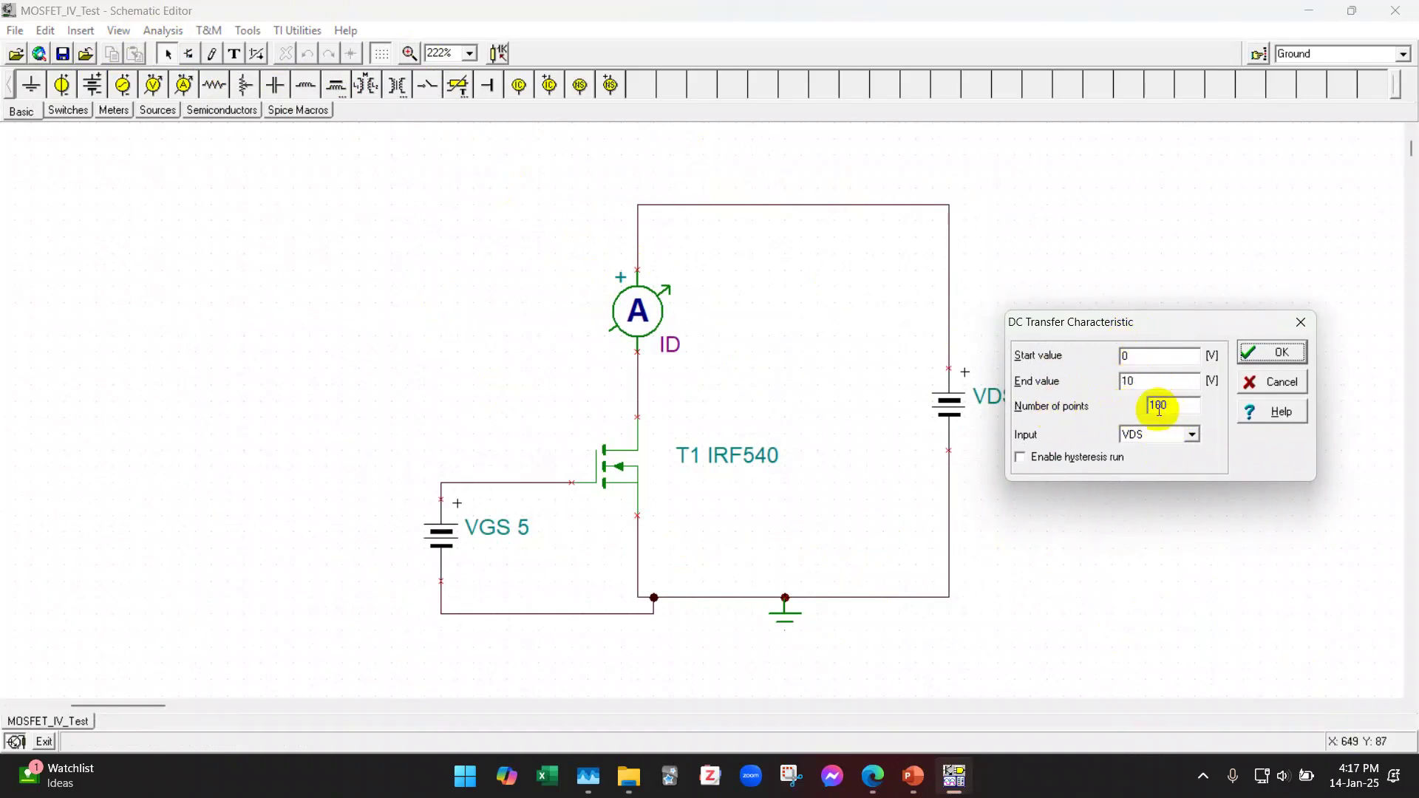
pyautogui.click(1283, 353)
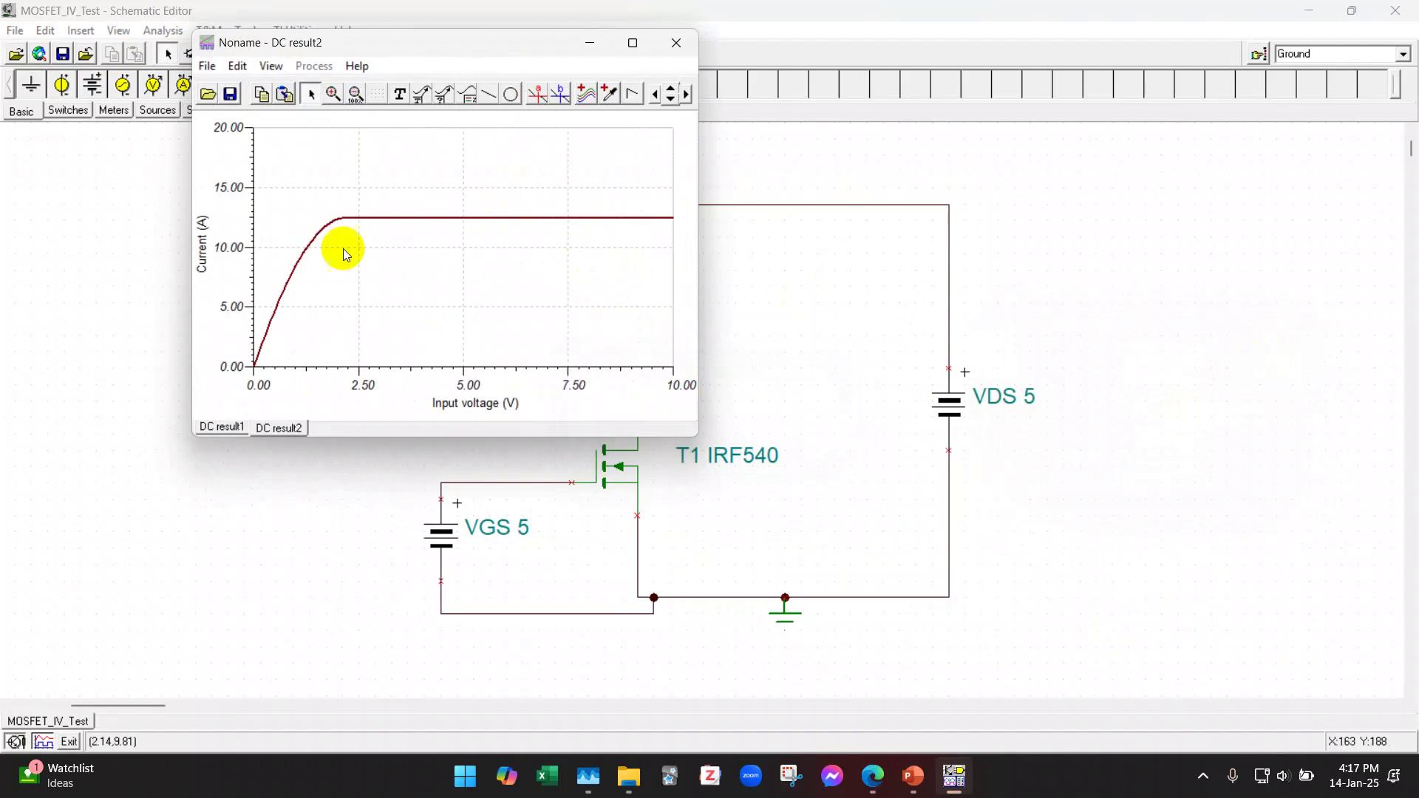
# Step: Compare the DC result curve with the MOSFET I-V characteristics slide in the FET (Part II) PowerPoint presentation, return to TINA and close the result window
pyautogui.moveTo(442, 56); pyautogui.dragTo(1000, 113)
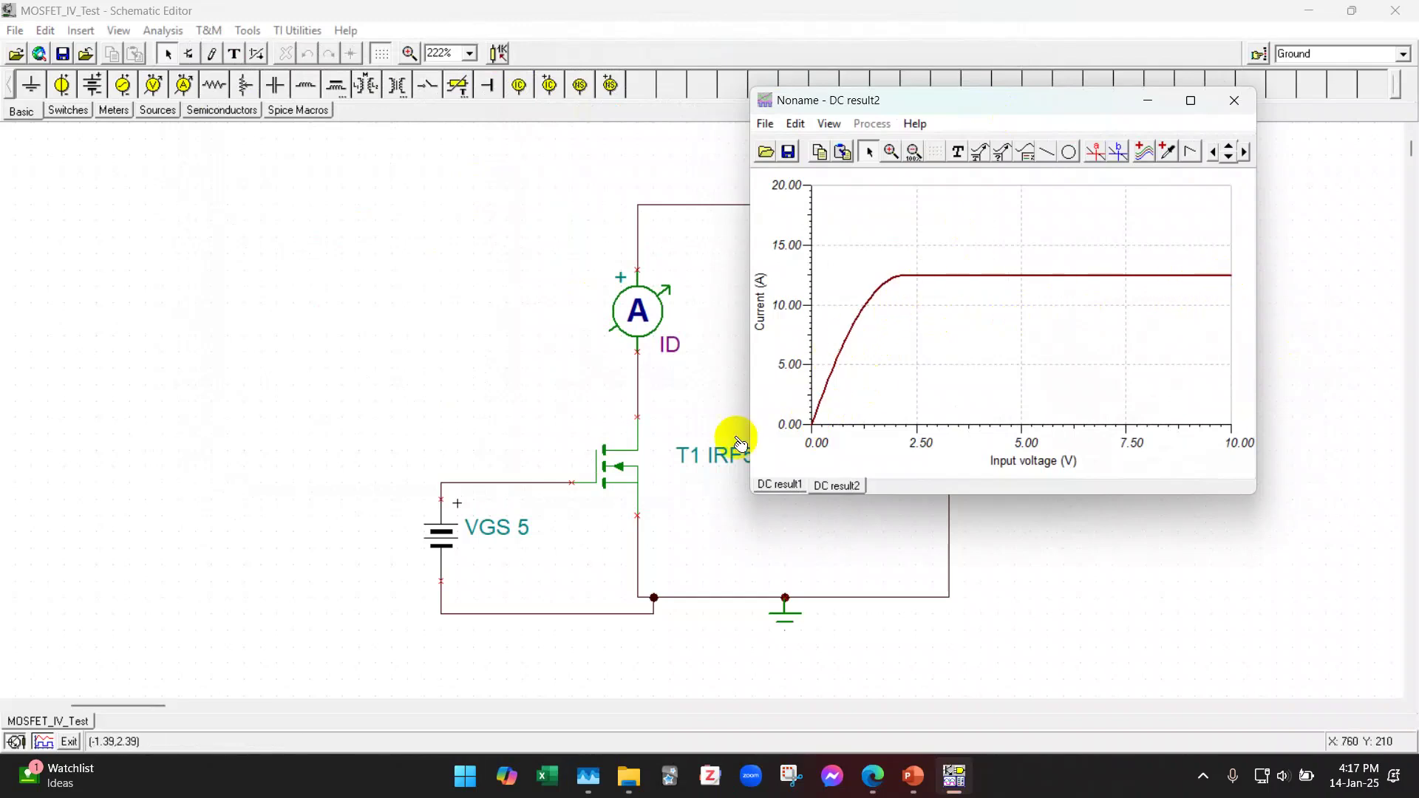
pyautogui.moveTo(935, 108); pyautogui.dragTo(1095, 155)
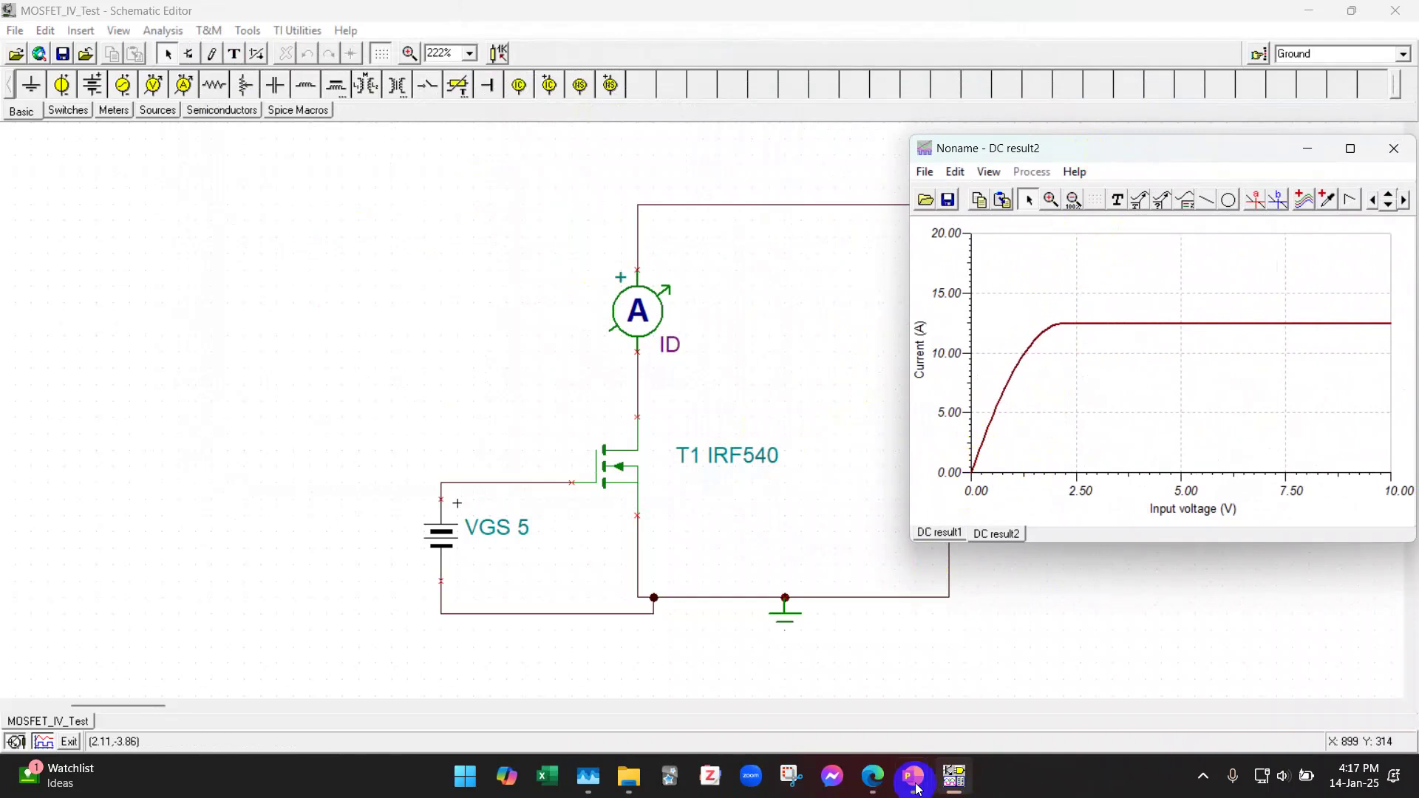
pyautogui.moveTo(915, 789)
pyautogui.click(990, 709)
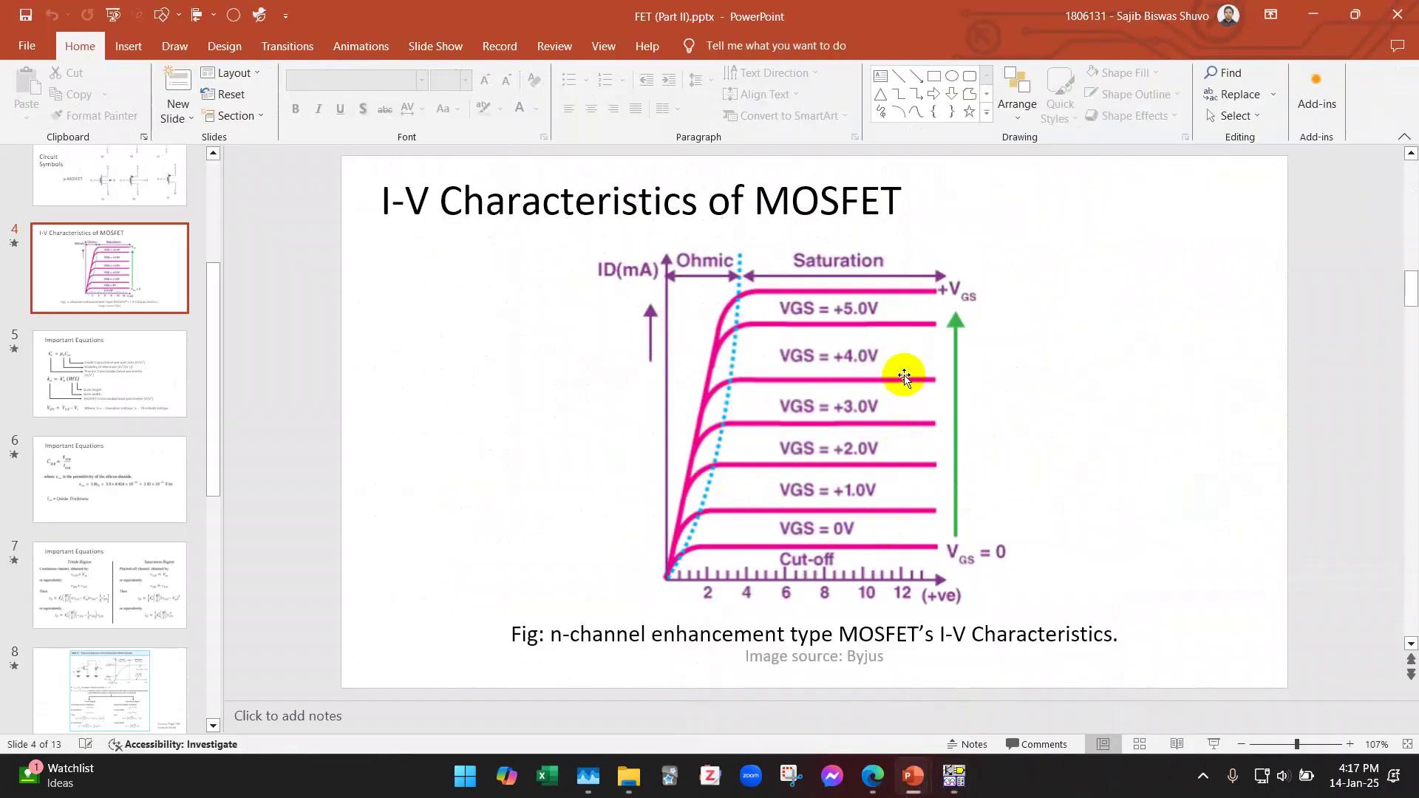
pyautogui.moveTo(914, 779)
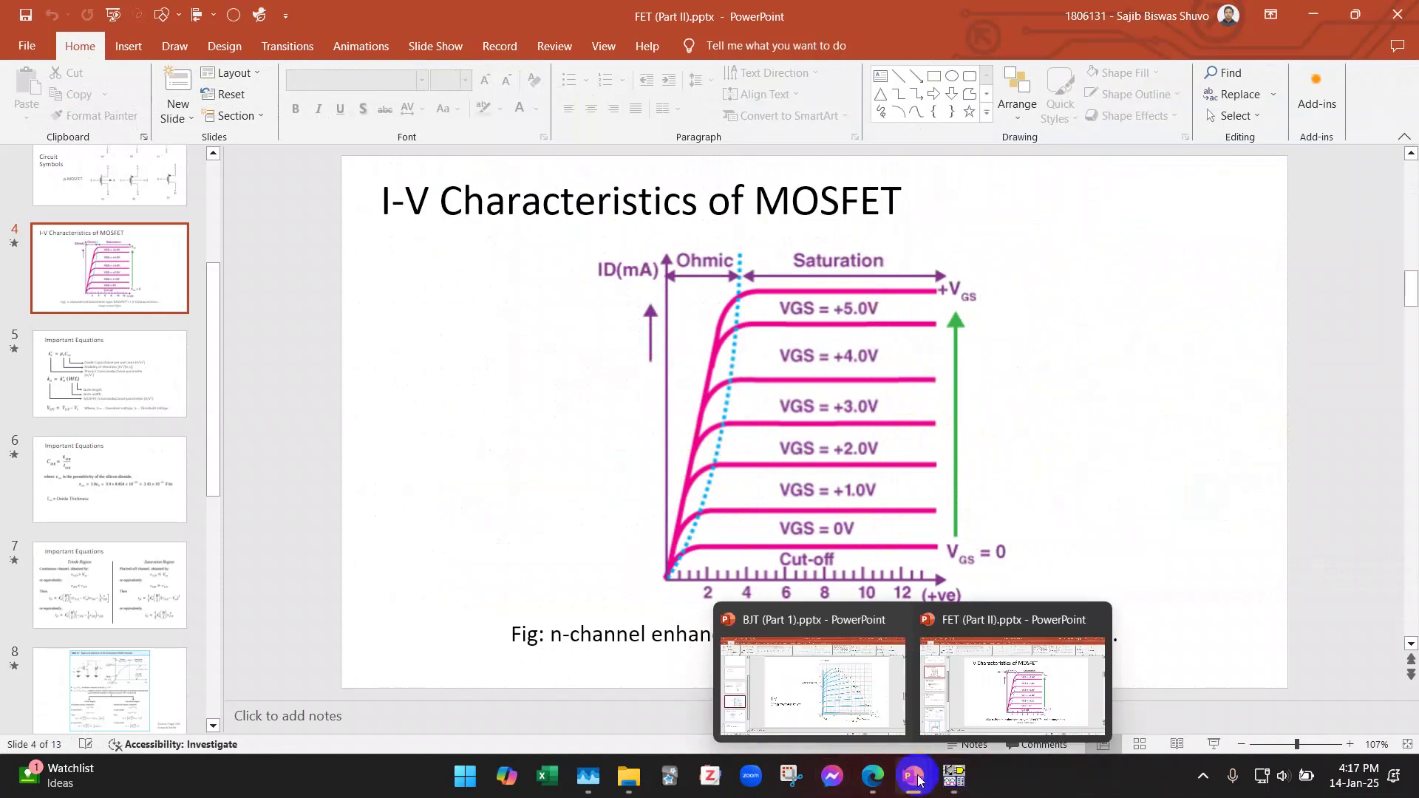
pyautogui.click(953, 776)
pyautogui.moveTo(1217, 143); pyautogui.dragTo(1108, 142)
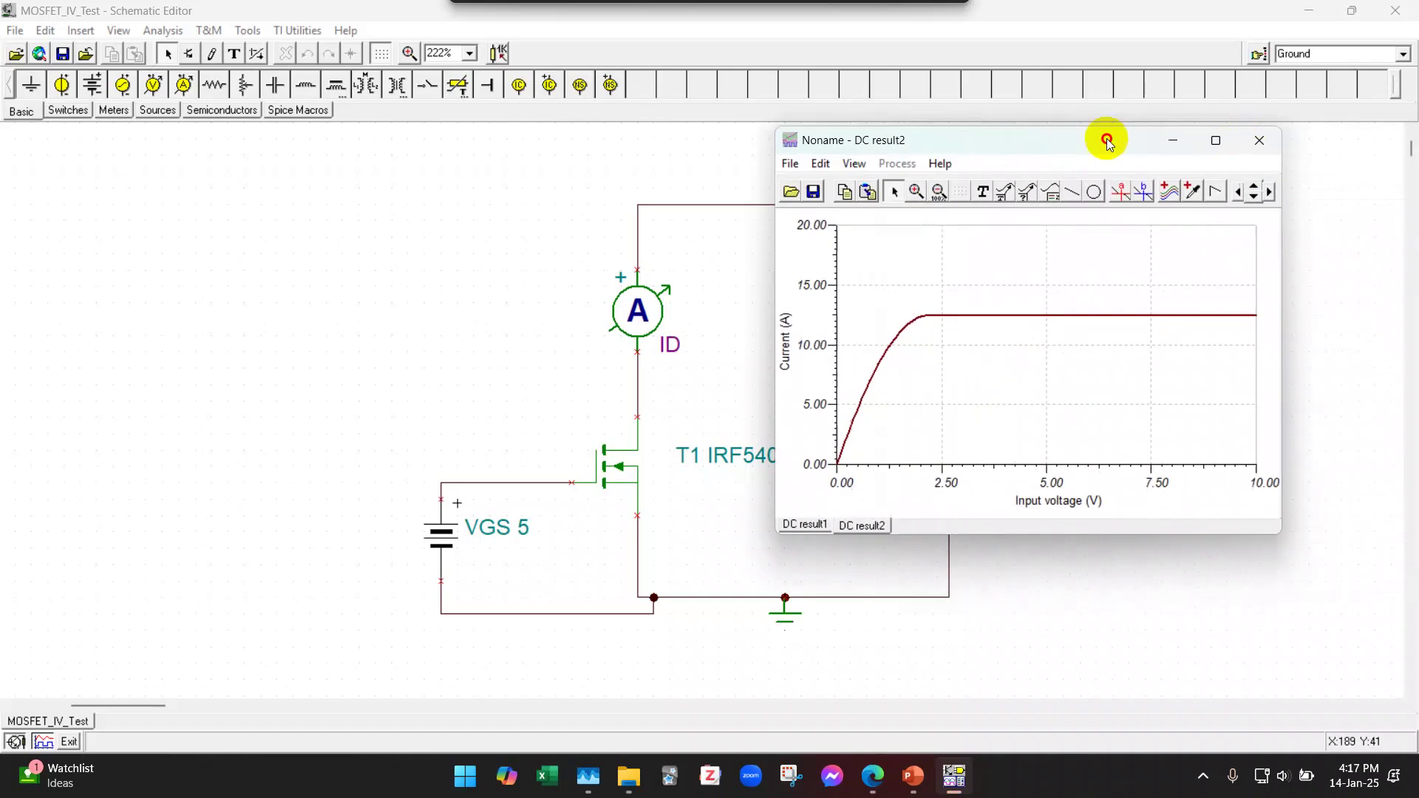
pyautogui.click(1260, 140)
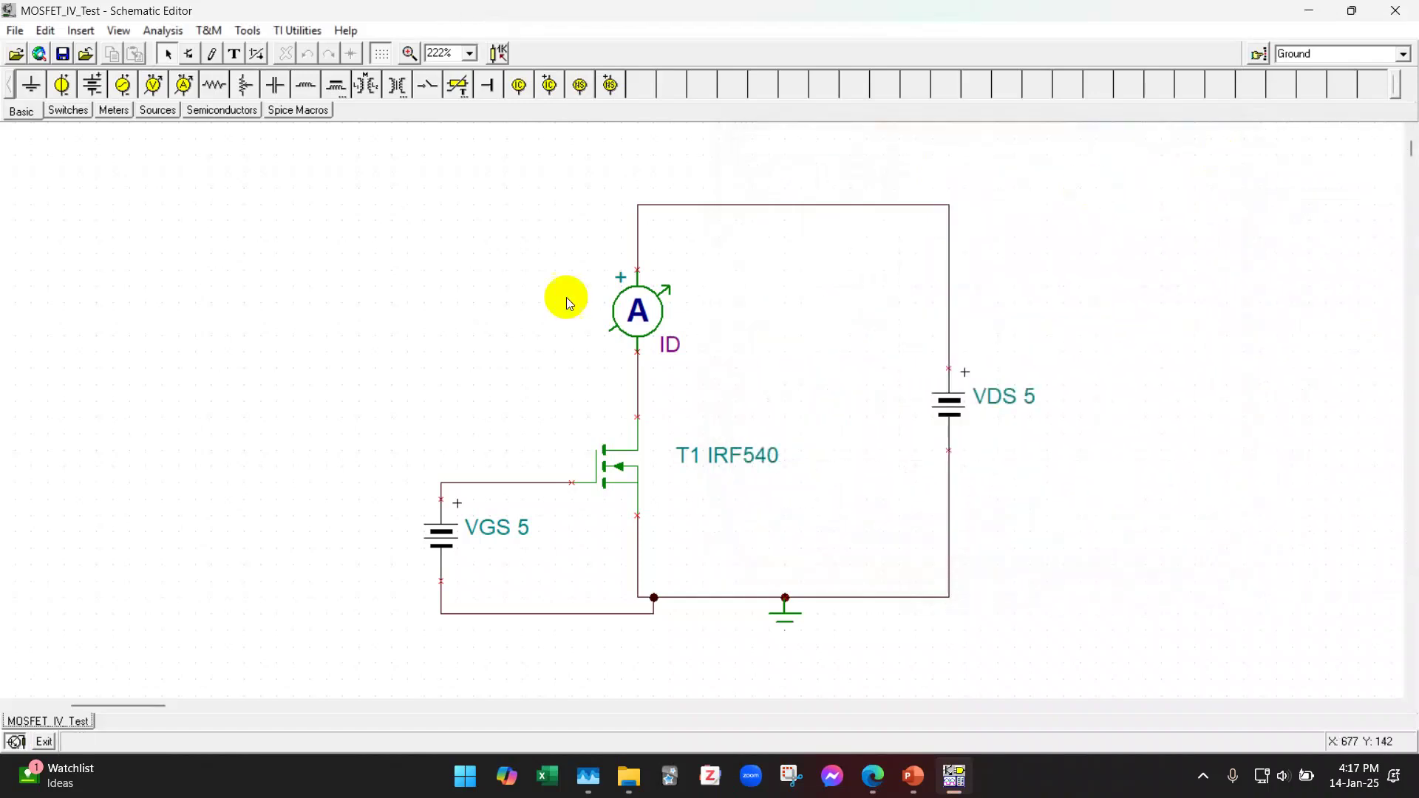
# Step: Make the VGS battery voltage the control object with linear parameter stepping from 2 to 10 in 5 cases
pyautogui.click(499, 53)
pyautogui.click(439, 549)
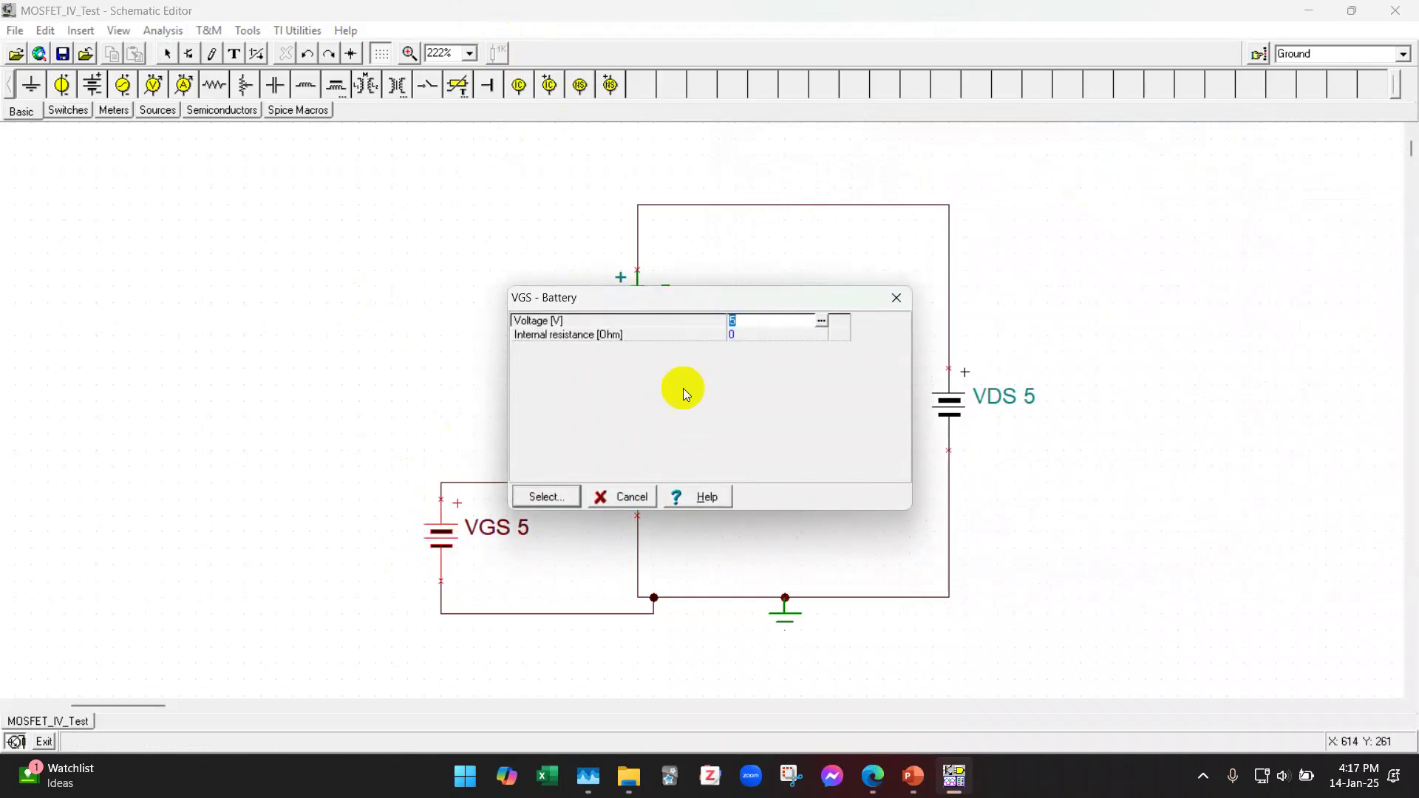
pyautogui.click(547, 497)
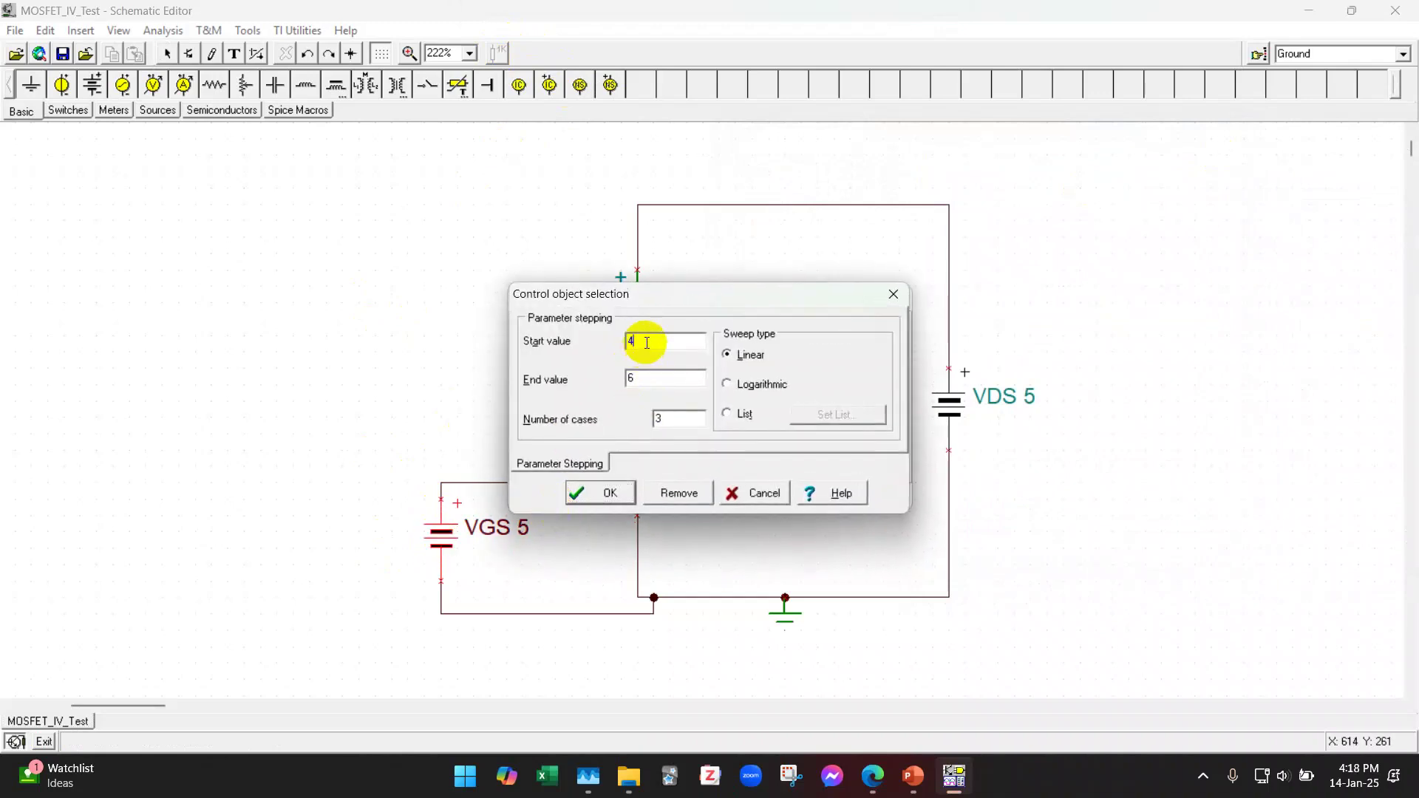
pyautogui.moveTo(645, 342); pyautogui.dragTo(628, 338)
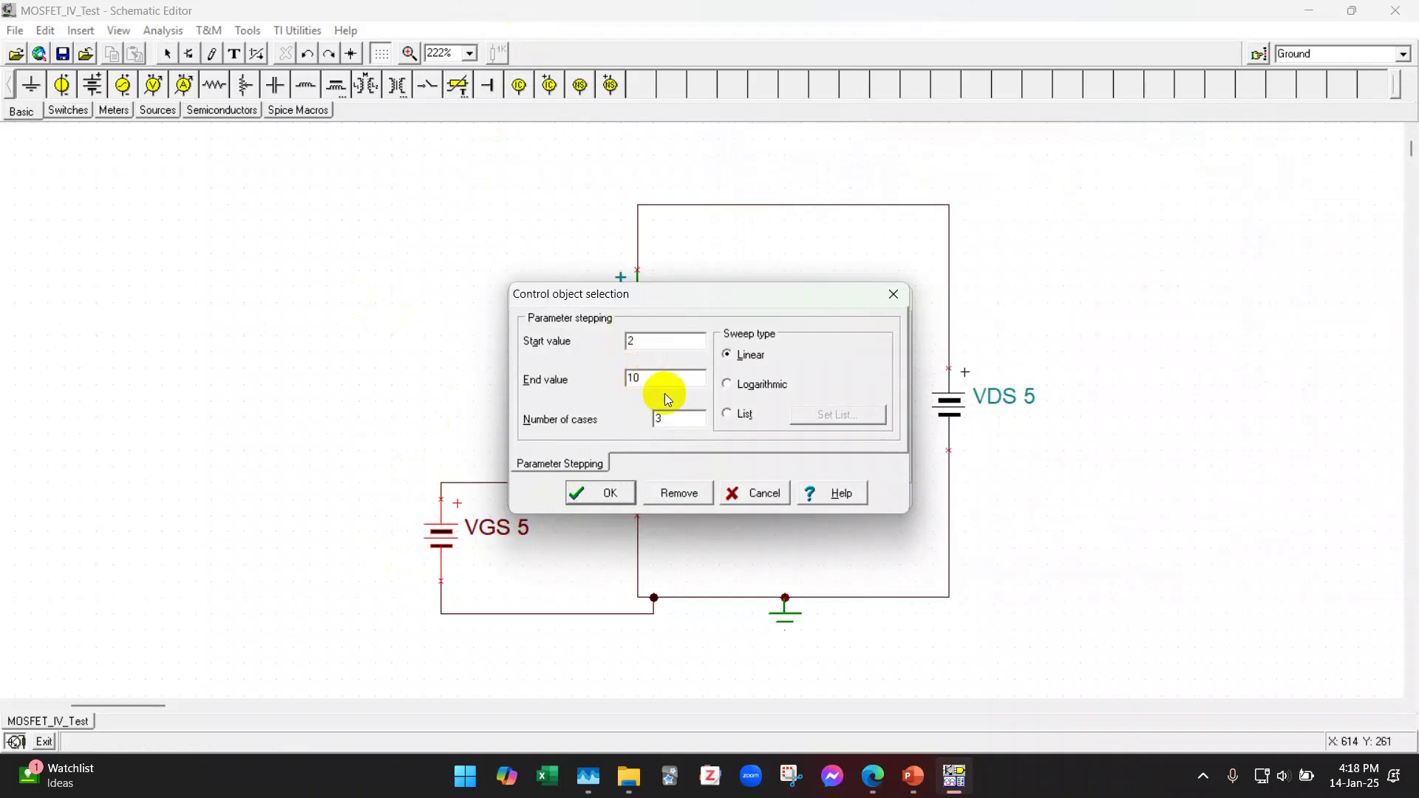
pyautogui.doubleClick(665, 418)
pyautogui.write('5')
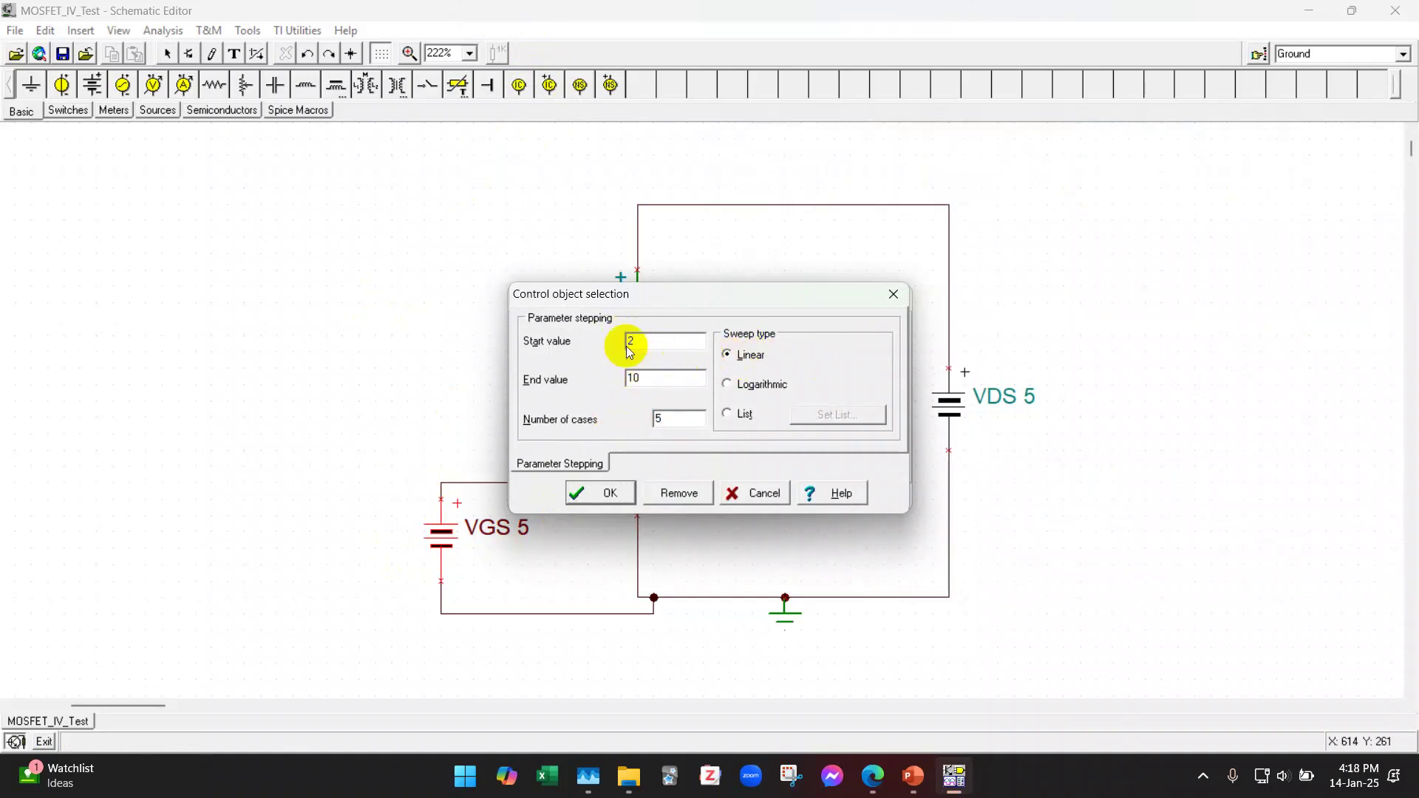
pyautogui.click(606, 493)
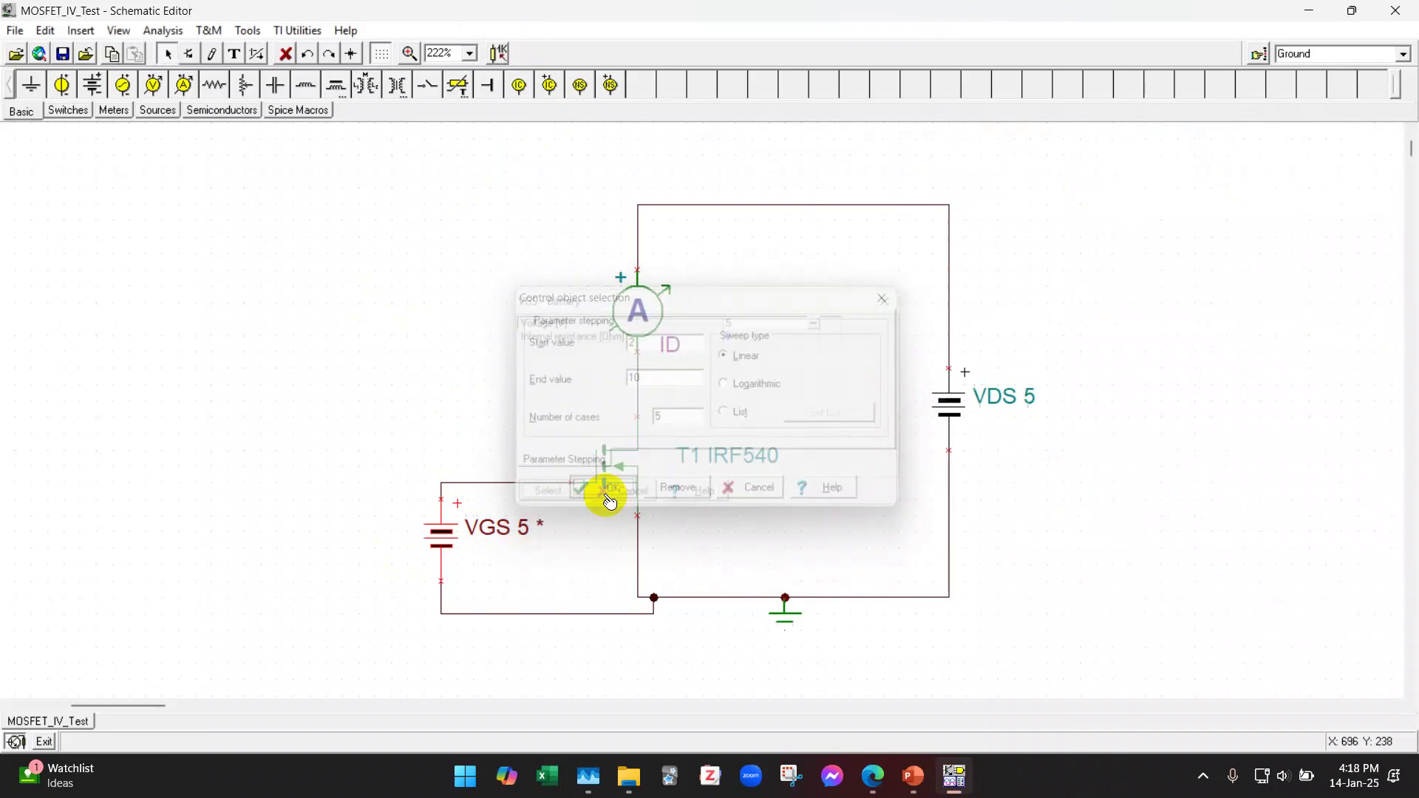
# Step: Run the DC transfer characteristic for the stepped VGS values, sweeping VDS from 0 to 10 V with 100 points
pyautogui.click(162, 30)
pyautogui.moveTo(200, 149)
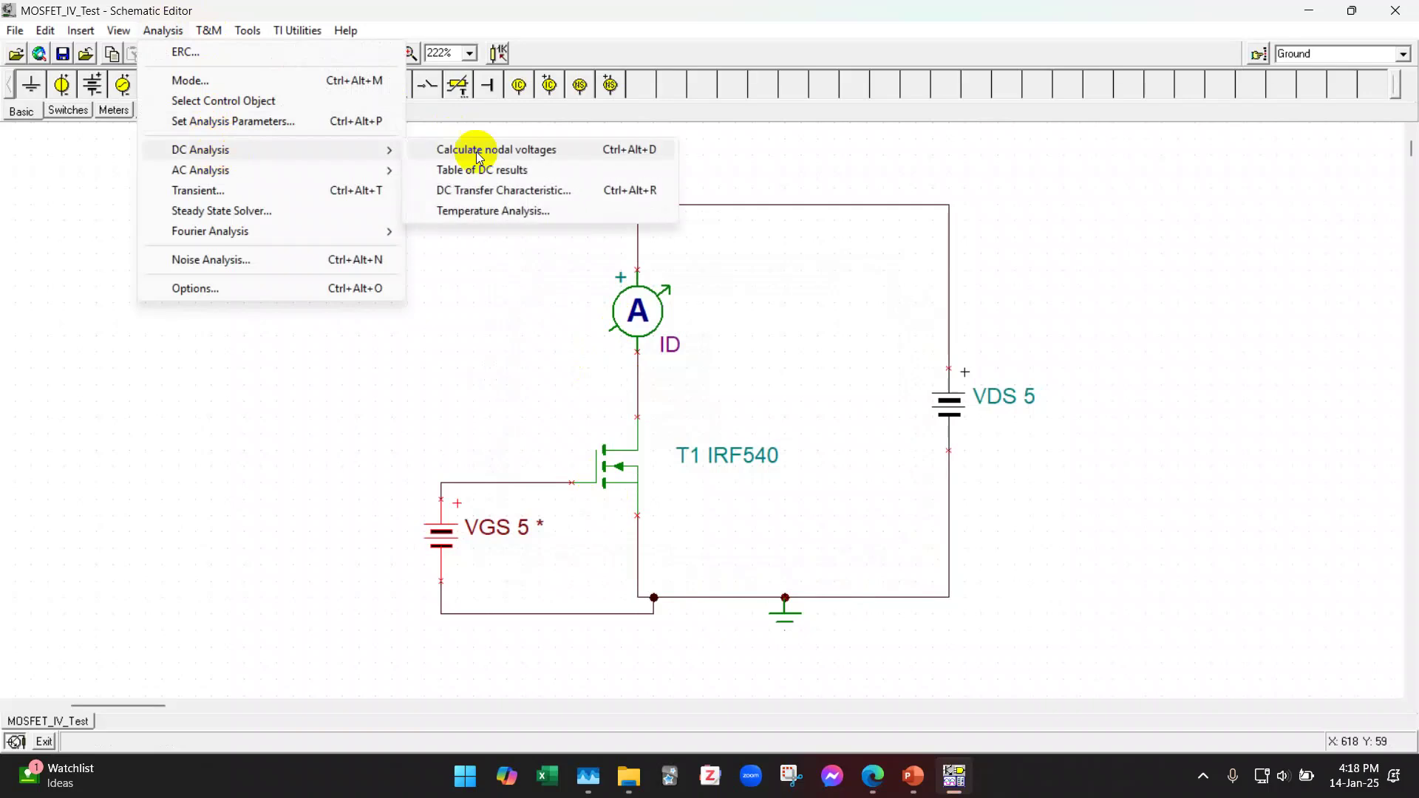
pyautogui.click(501, 190)
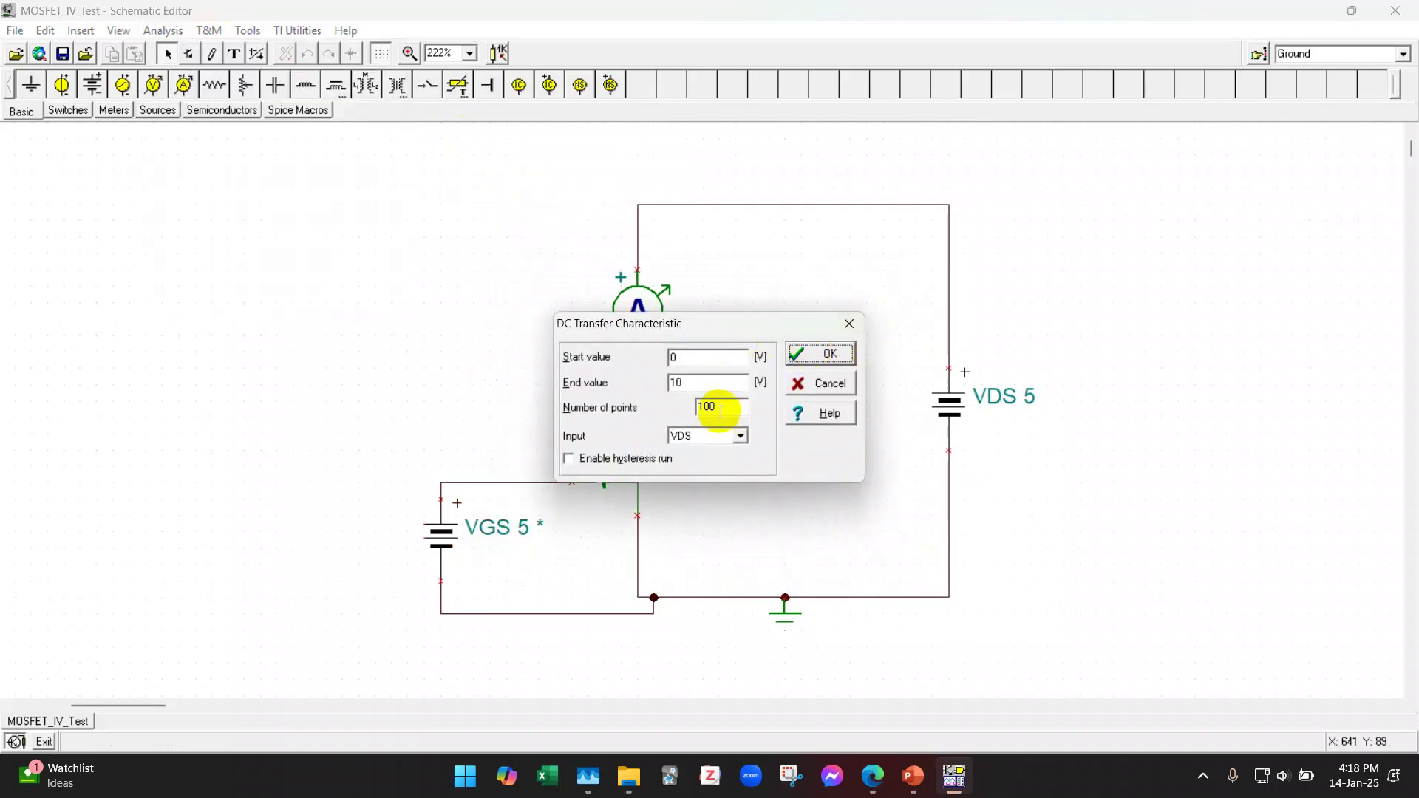
pyautogui.click(822, 352)
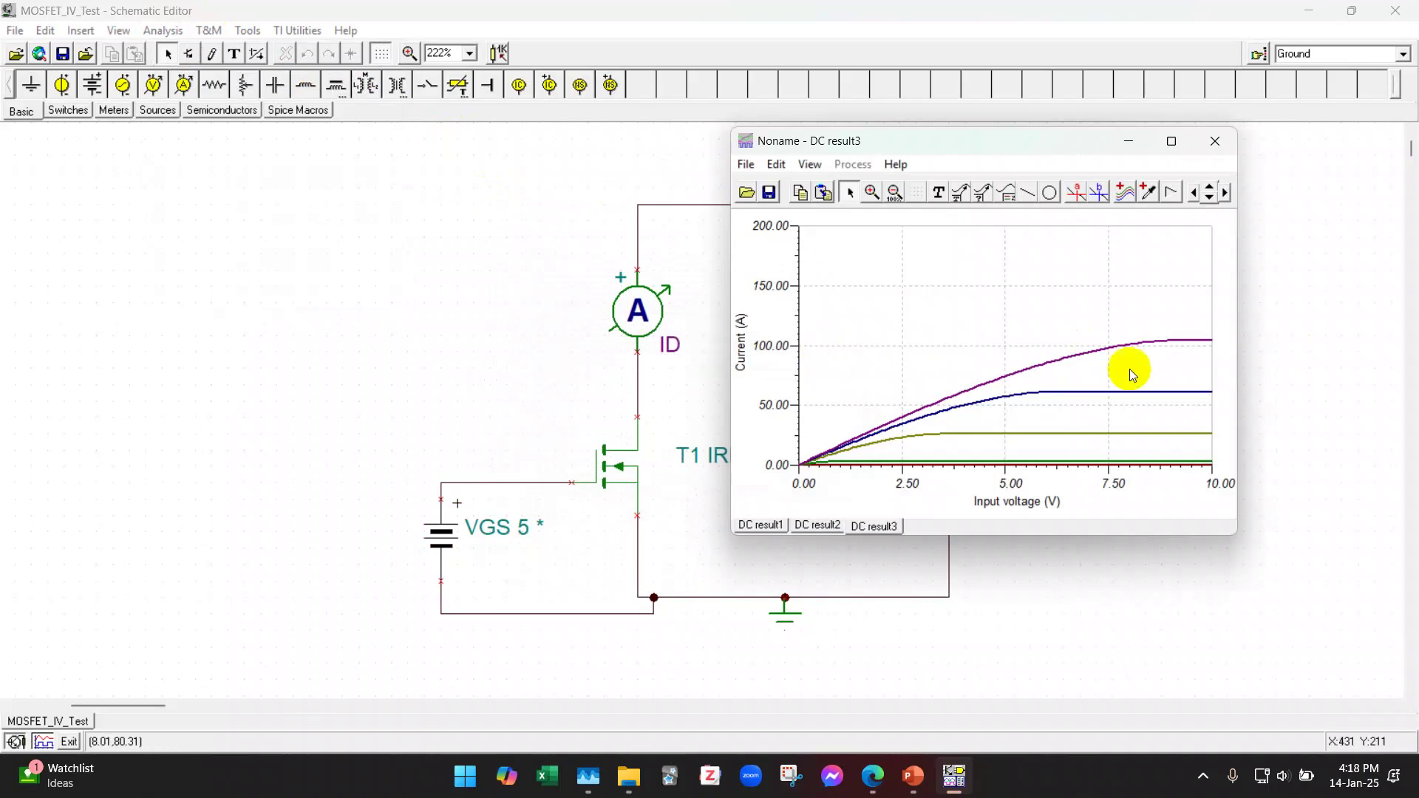
# Step: Maximize the DC result3 window, place a legend of the VGS curves in the empty plot area above the curves, and close the window
pyautogui.moveTo(1080, 139); pyautogui.dragTo(1001, 97)
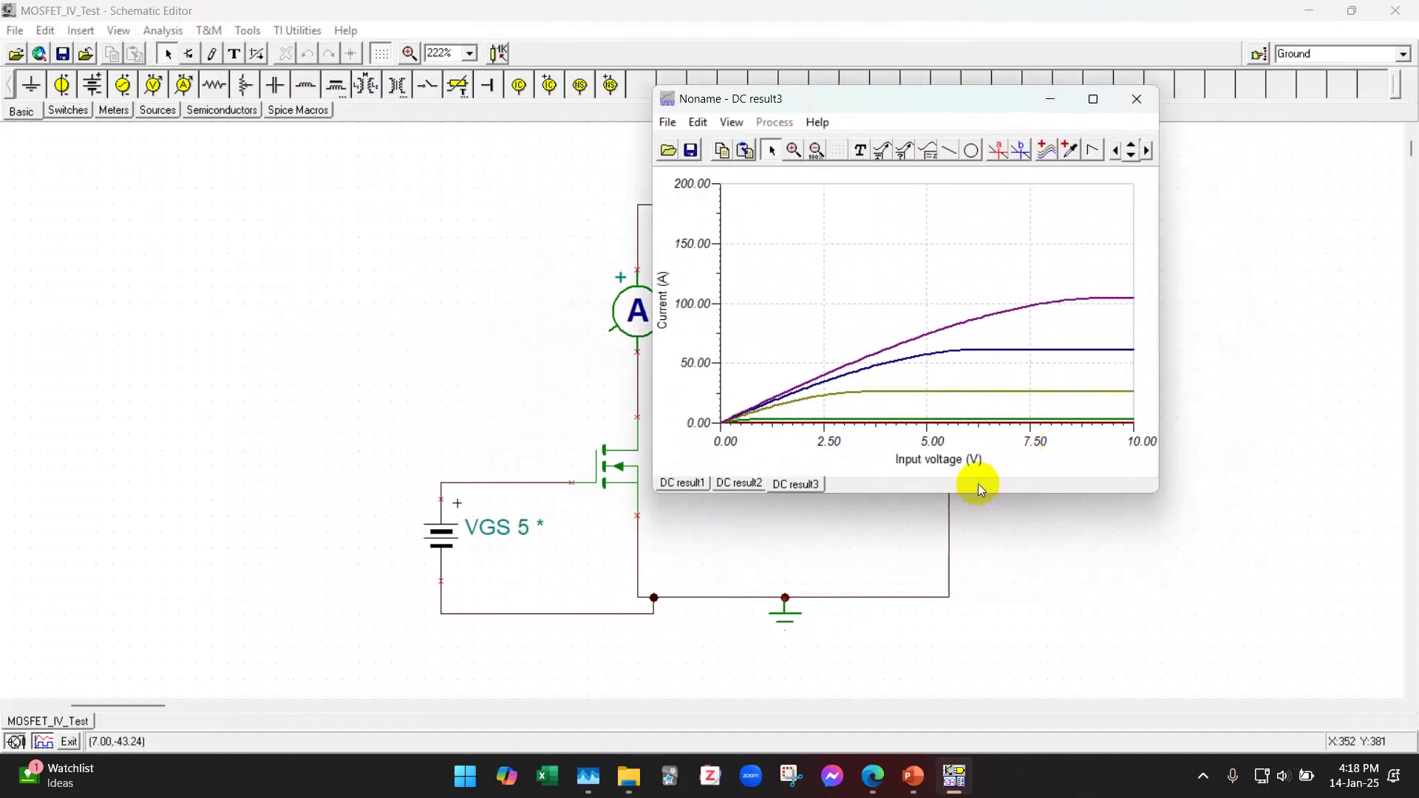
pyautogui.click(1092, 99)
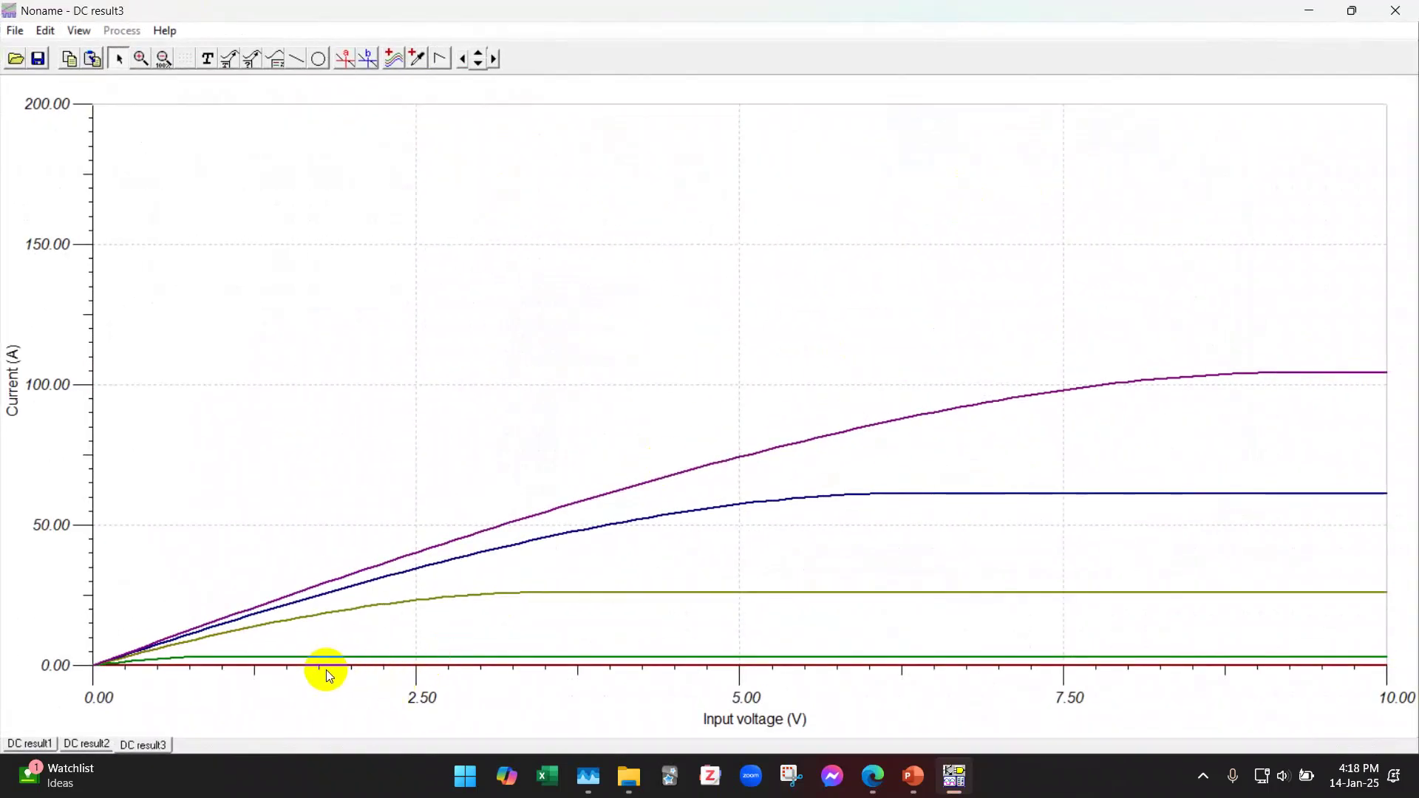
pyautogui.click(281, 57)
pyautogui.click(289, 284)
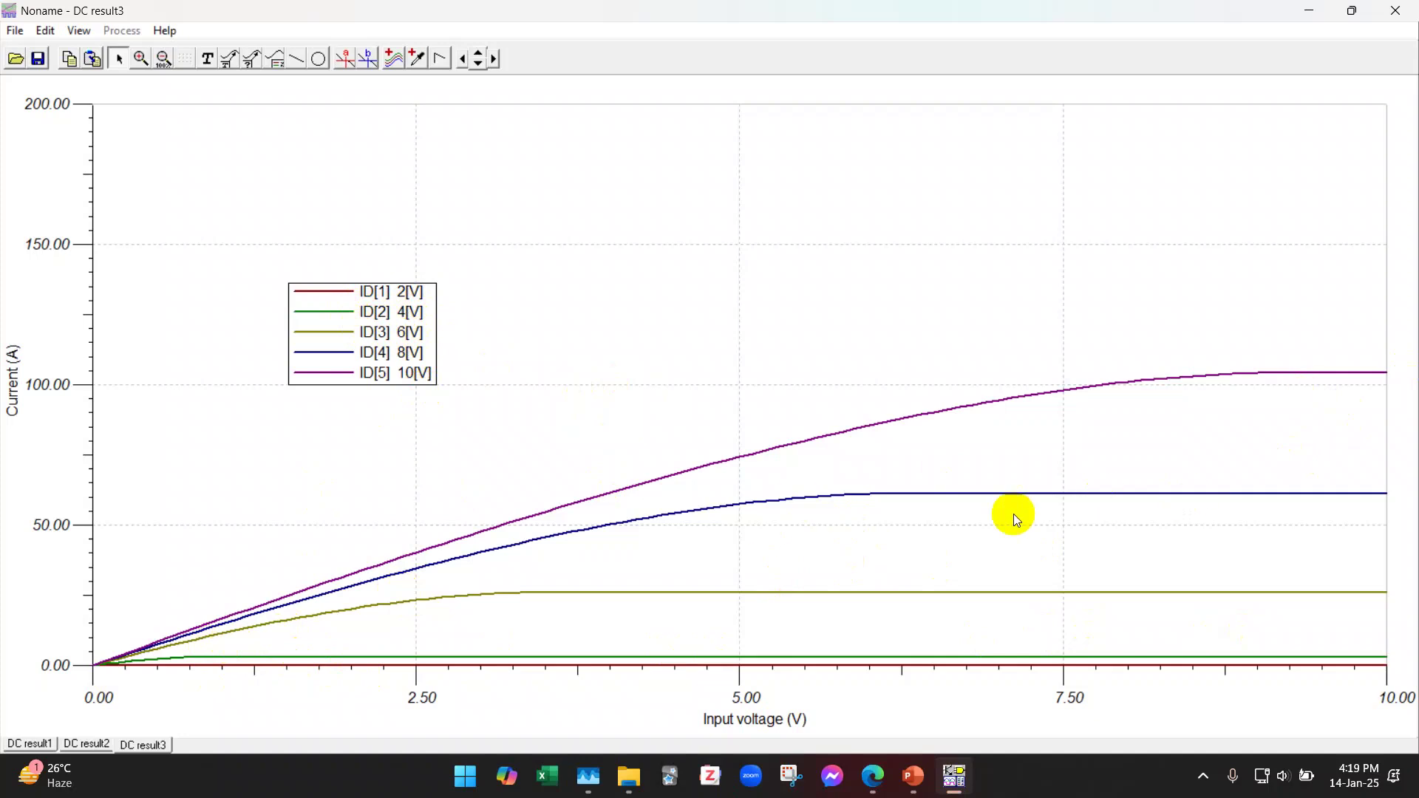
pyautogui.click(1396, 10)
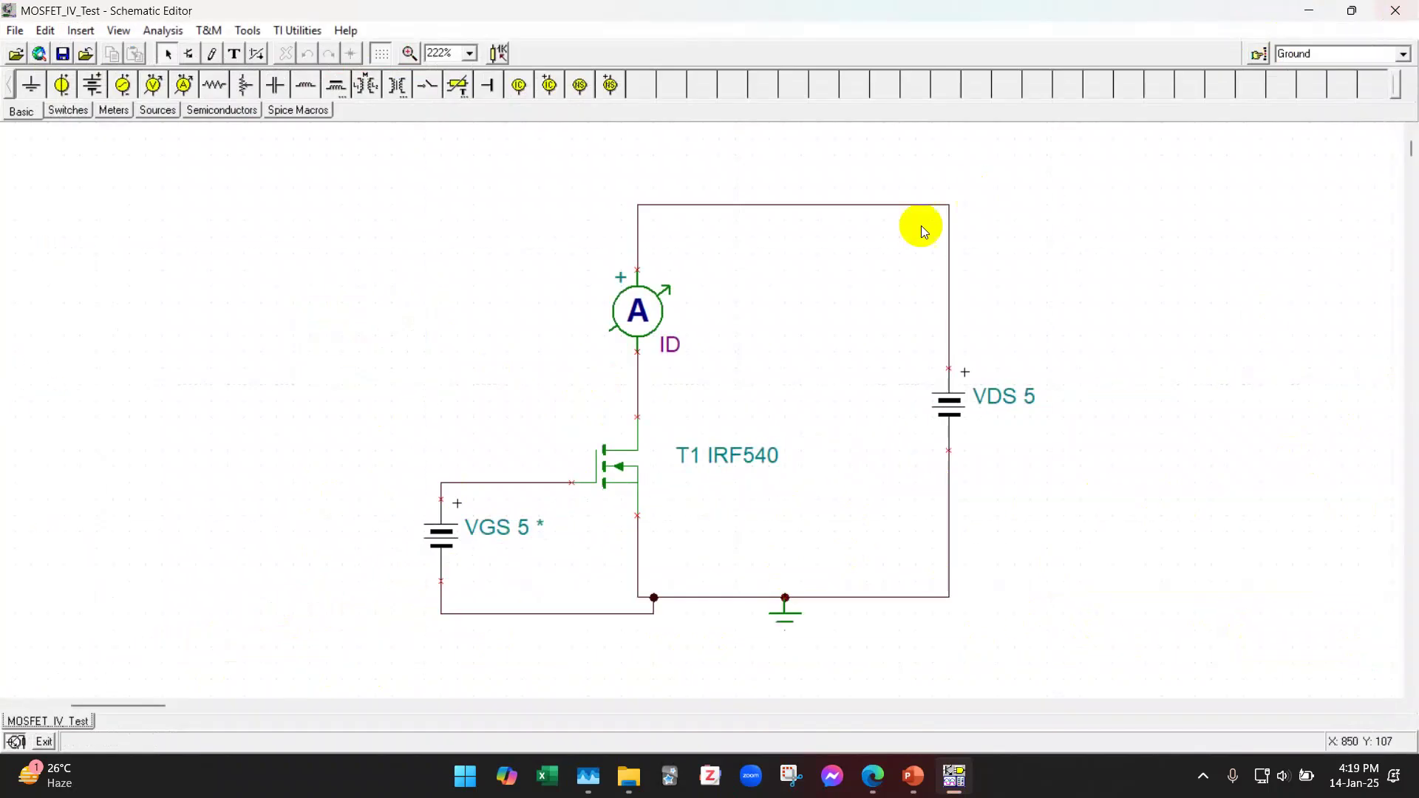
# Step: Rerun the DC transfer characteristic for the stepped VGS values with the VDS sweep's end value set to 20 V
pyautogui.click(162, 29)
pyautogui.moveTo(238, 151)
pyautogui.click(527, 185)
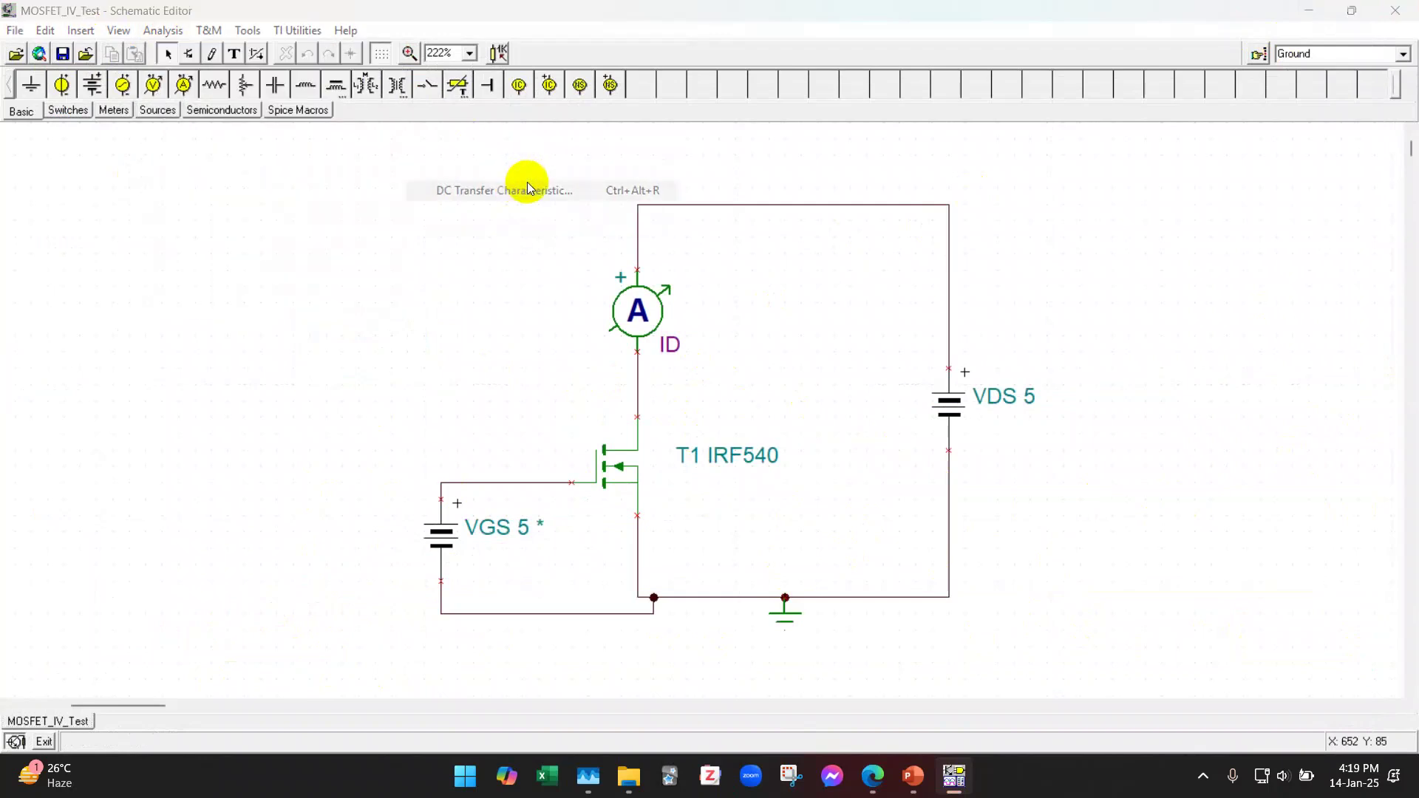
pyautogui.click(702, 381)
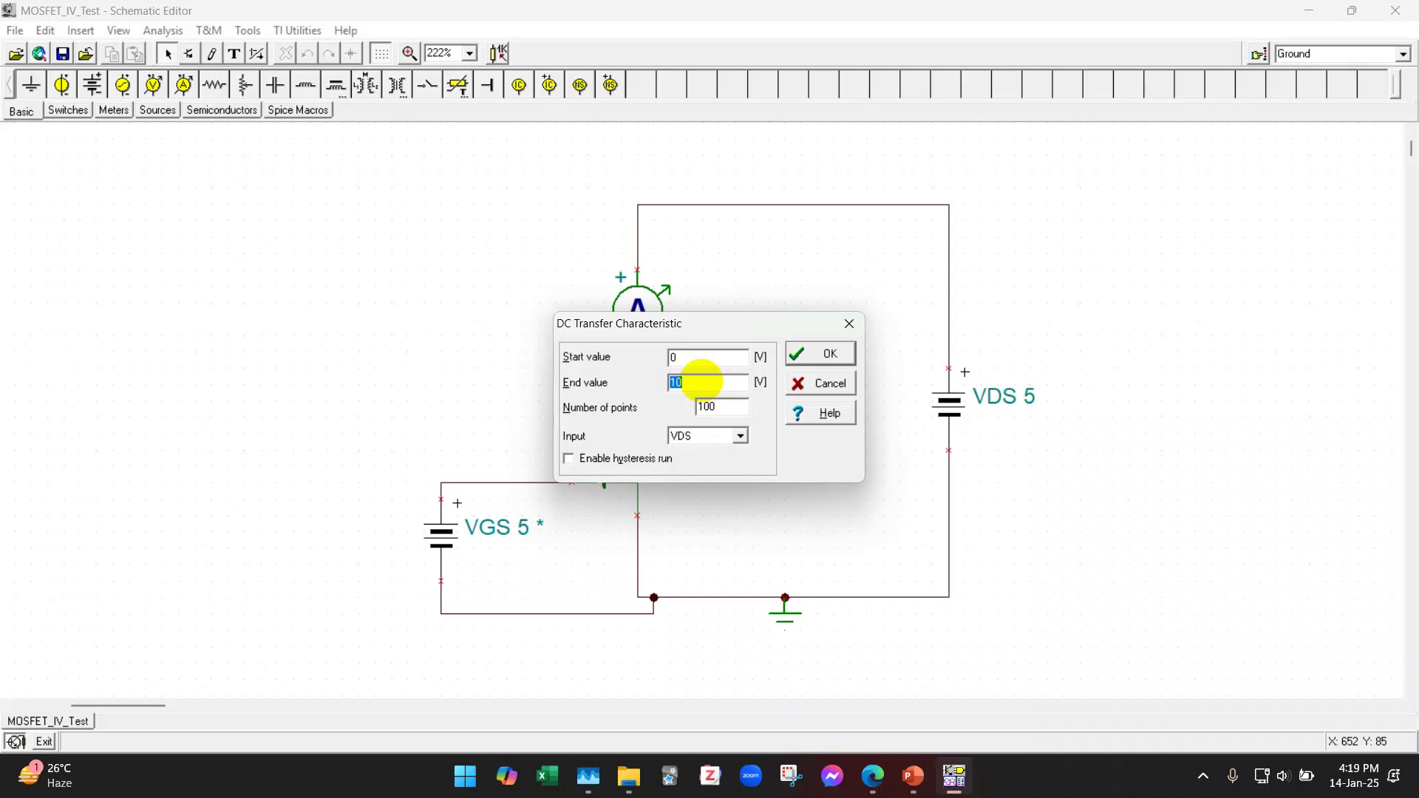
pyautogui.click(828, 357)
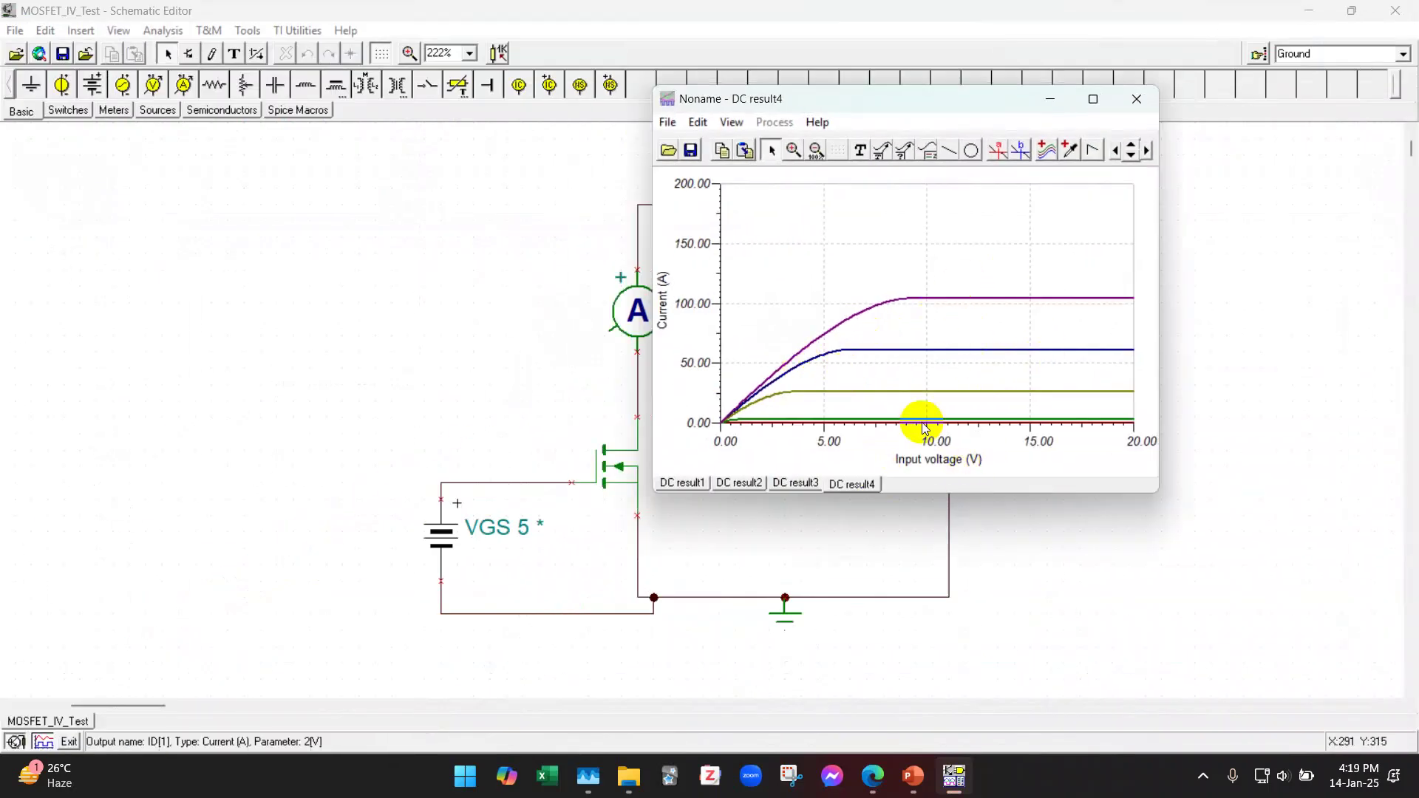
# Step: Compare the 20 V sweep curves with the I-V Characteristics of MOSFET slide in the FET (Part II) PowerPoint, return to TINA and close the results
pyautogui.moveTo(915, 778)
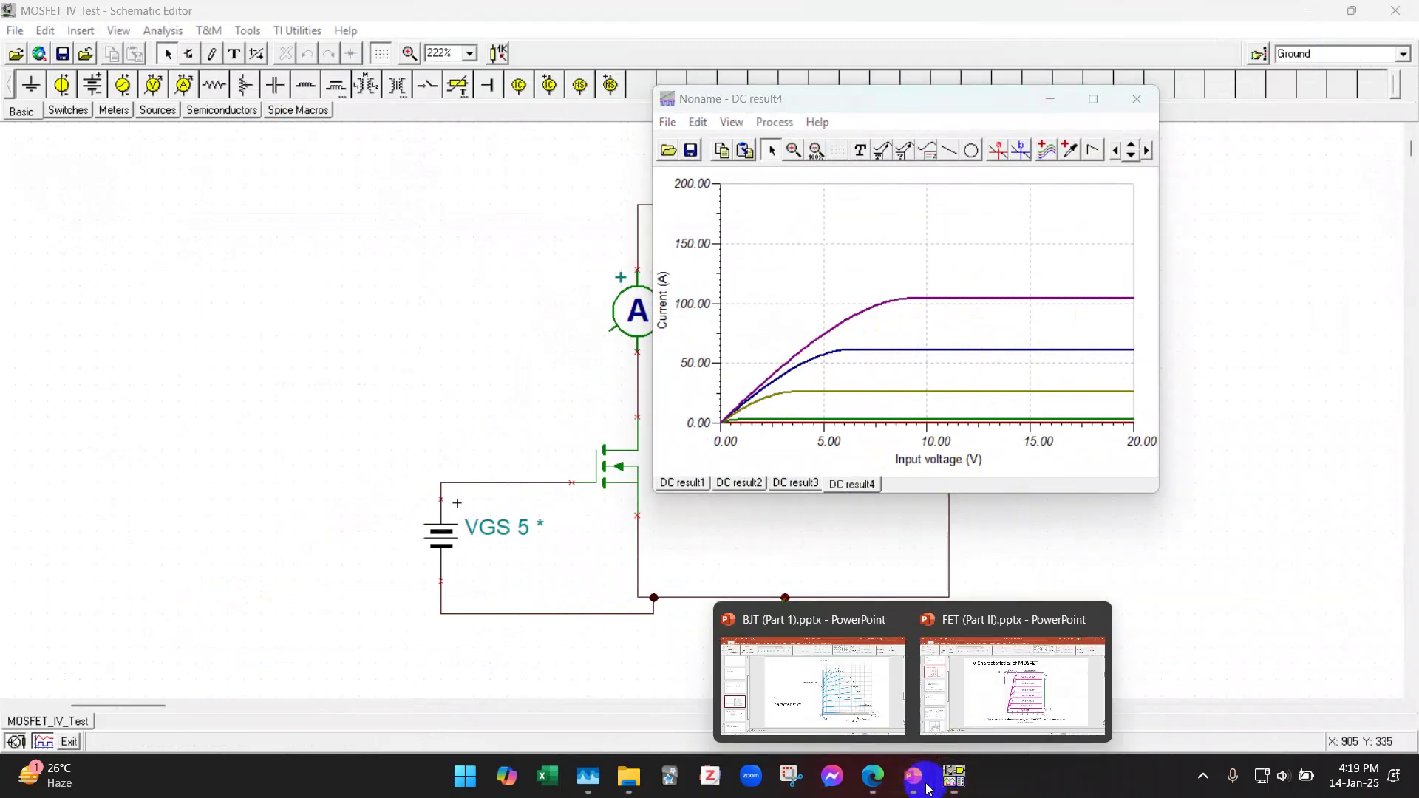
pyautogui.click(1005, 682)
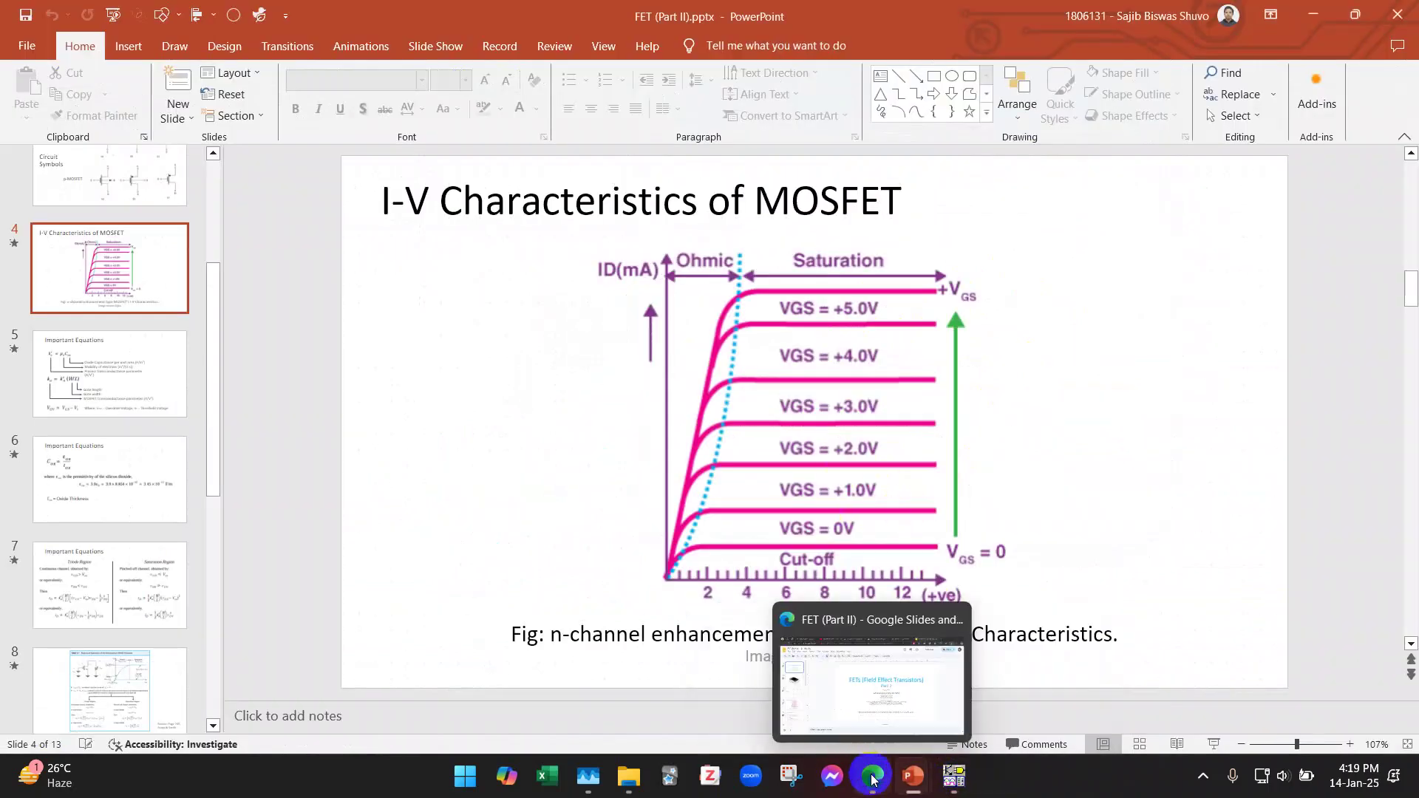
pyautogui.moveTo(915, 780)
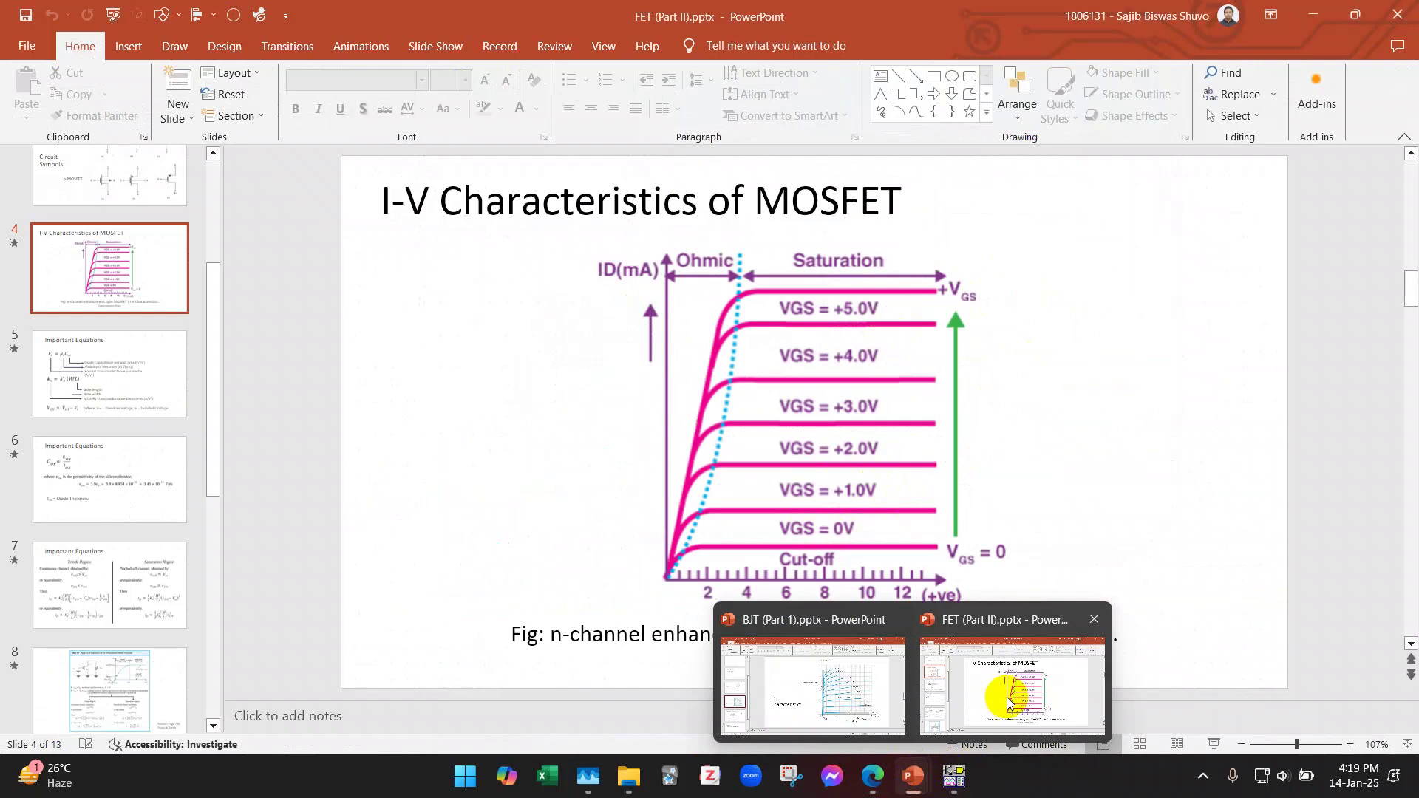
pyautogui.click(959, 779)
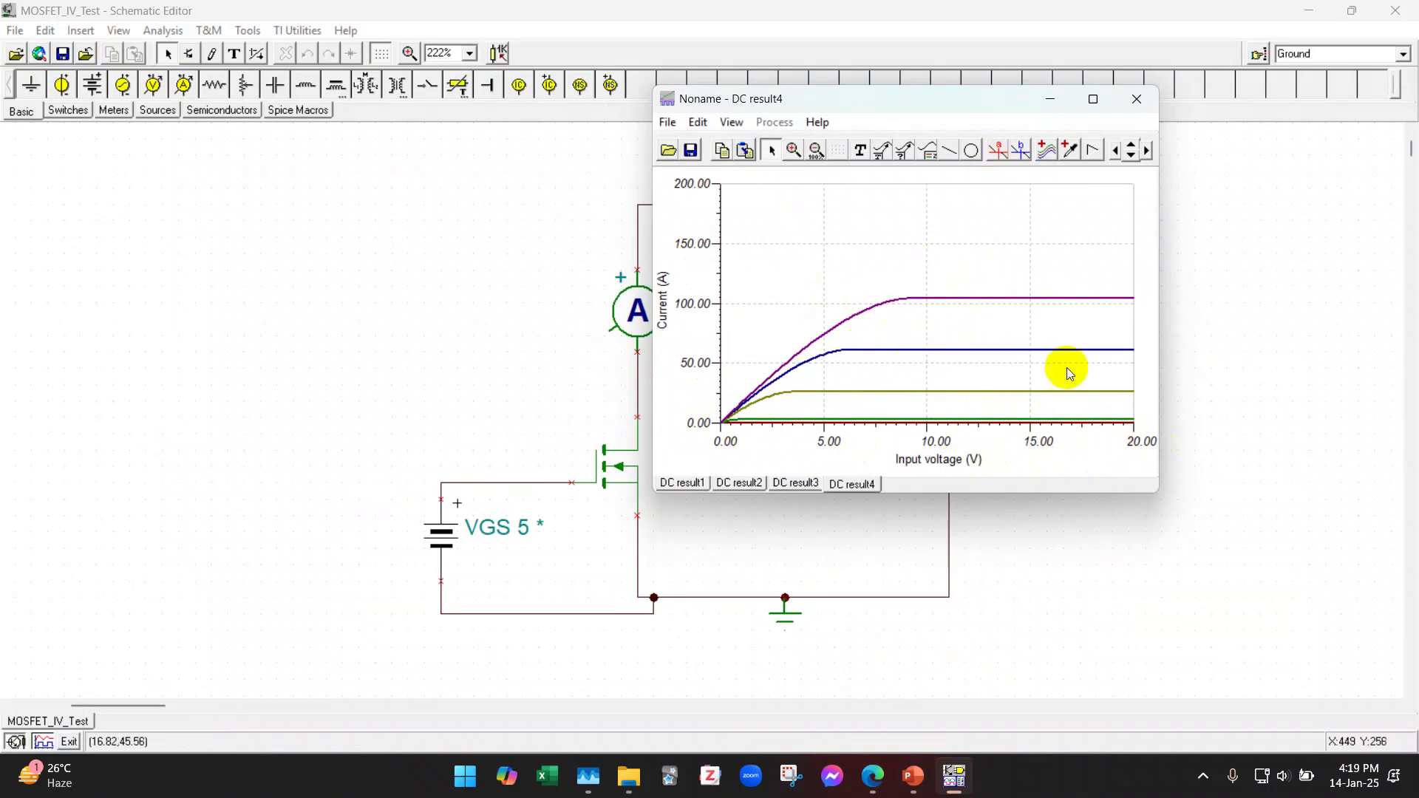
pyautogui.moveTo(913, 776)
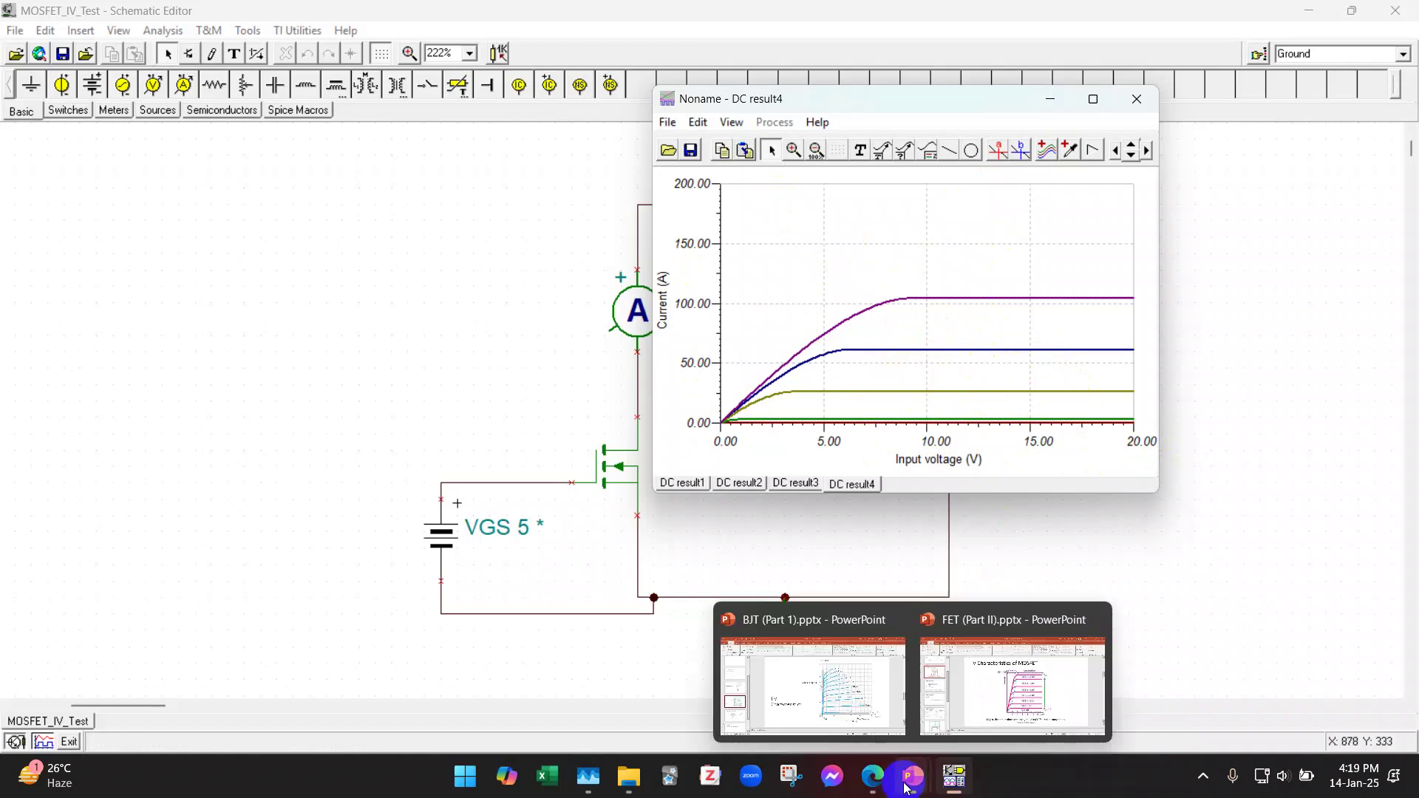
pyautogui.moveTo(1017, 706)
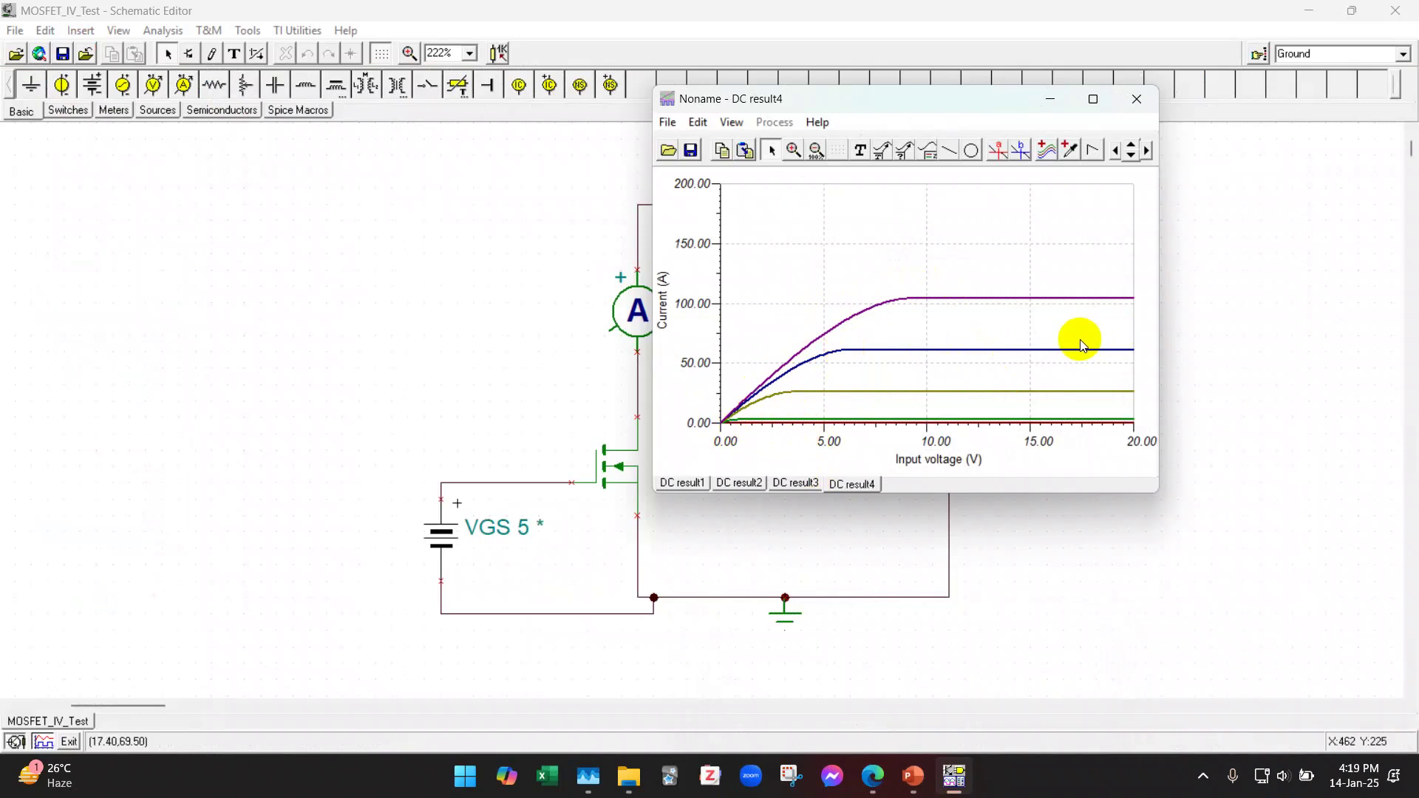
pyautogui.click(1137, 99)
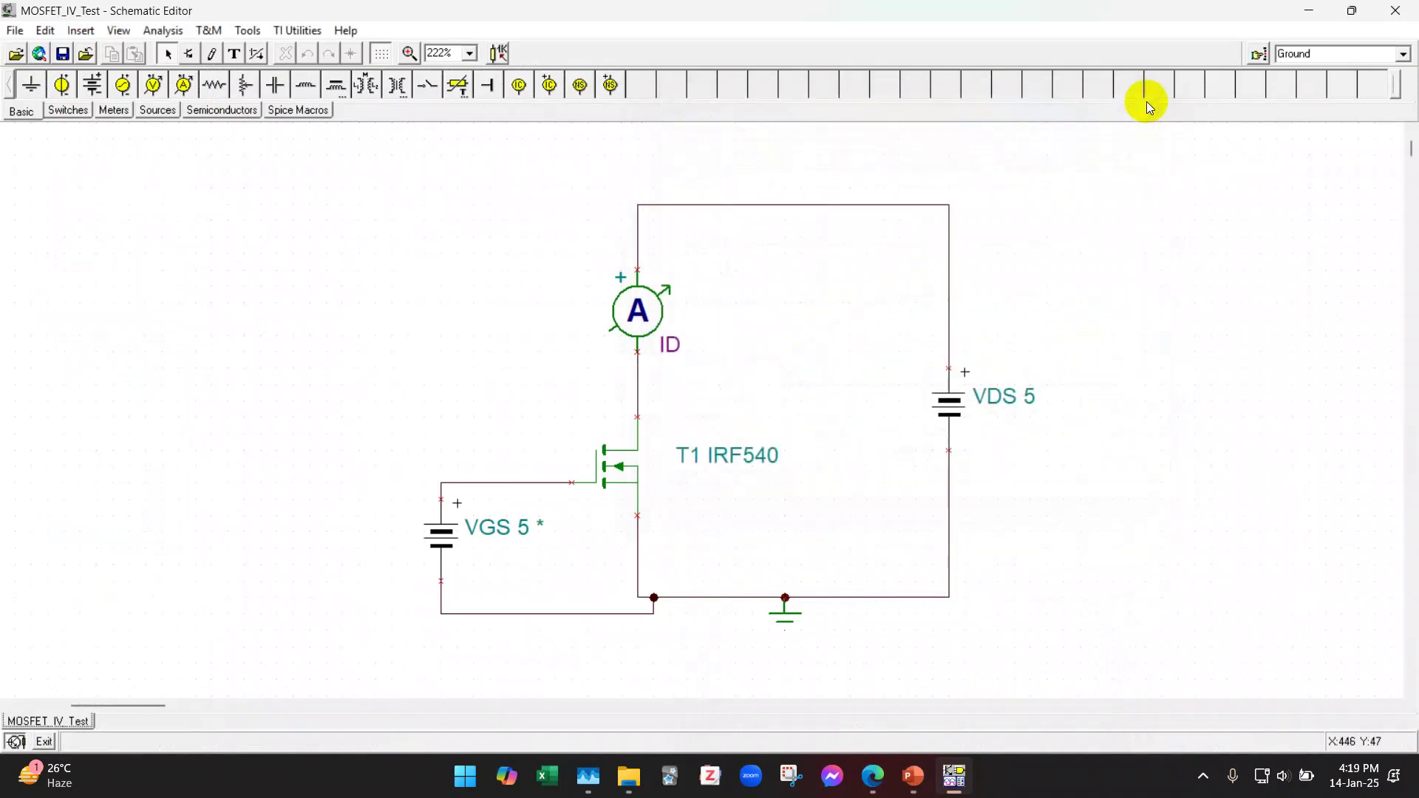